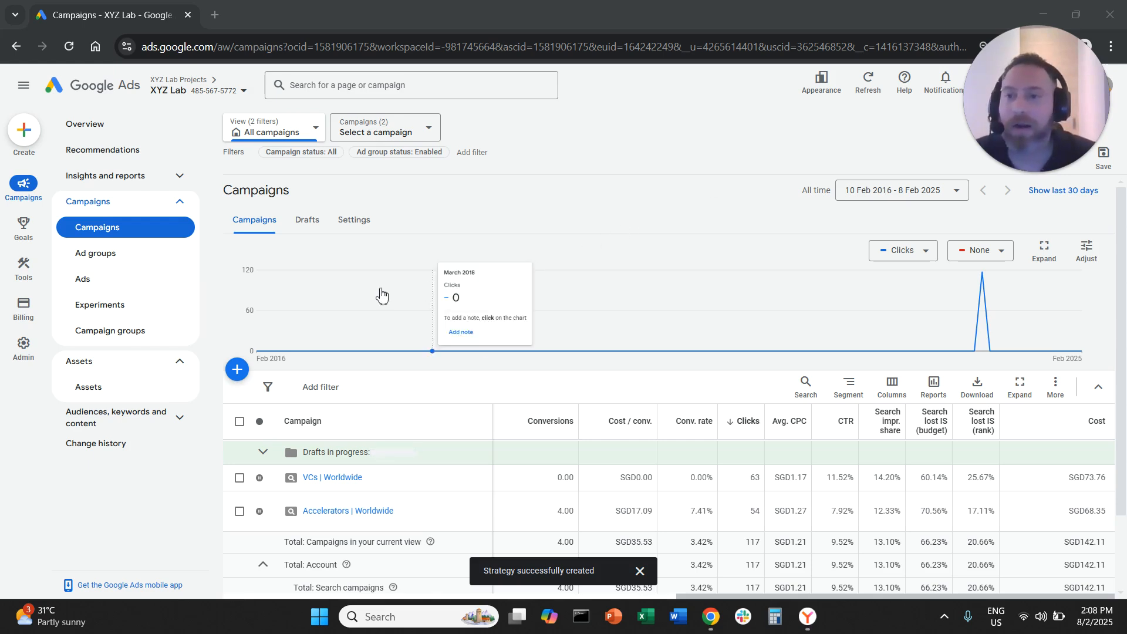
Start a new portfolio bid strategy of the Target impression share type
mouse_move(33, 275)
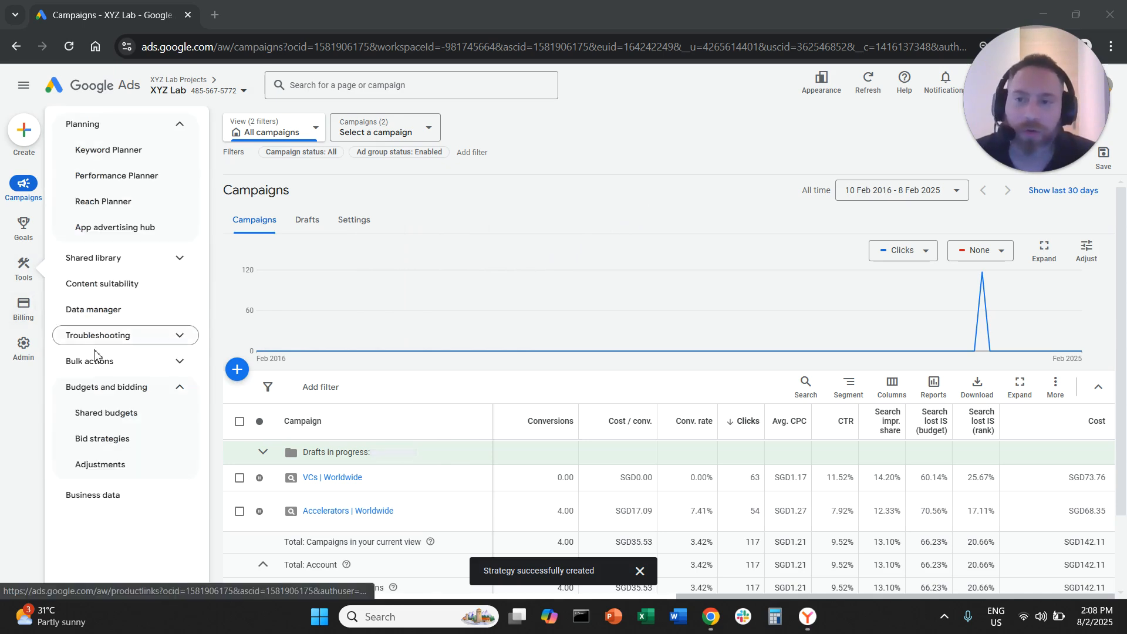
left_click(118, 440)
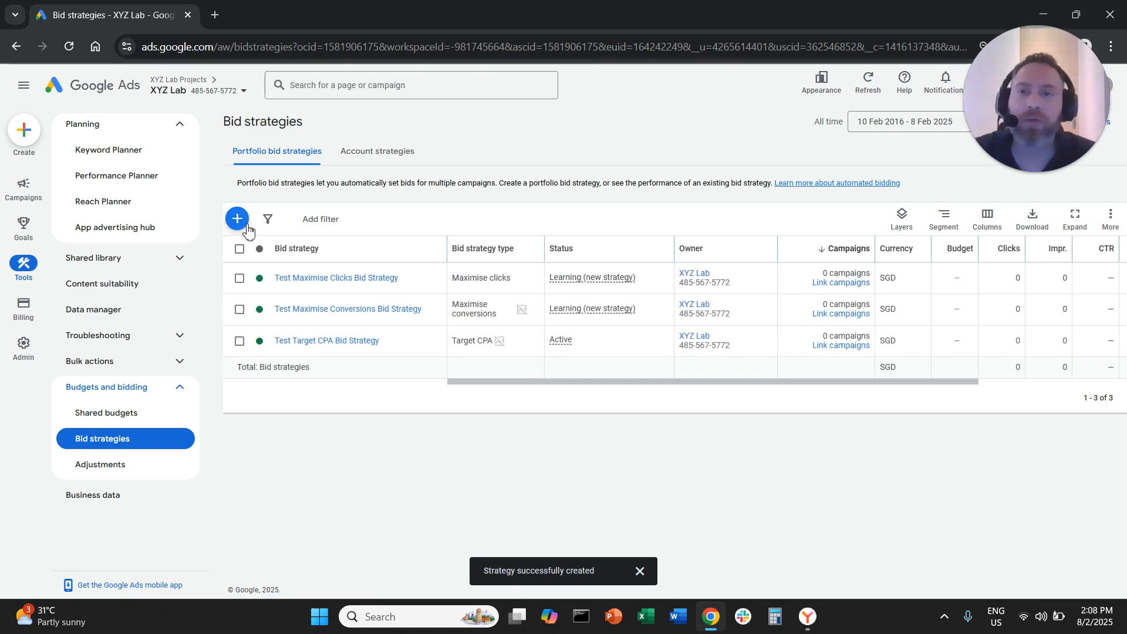
left_click(237, 218)
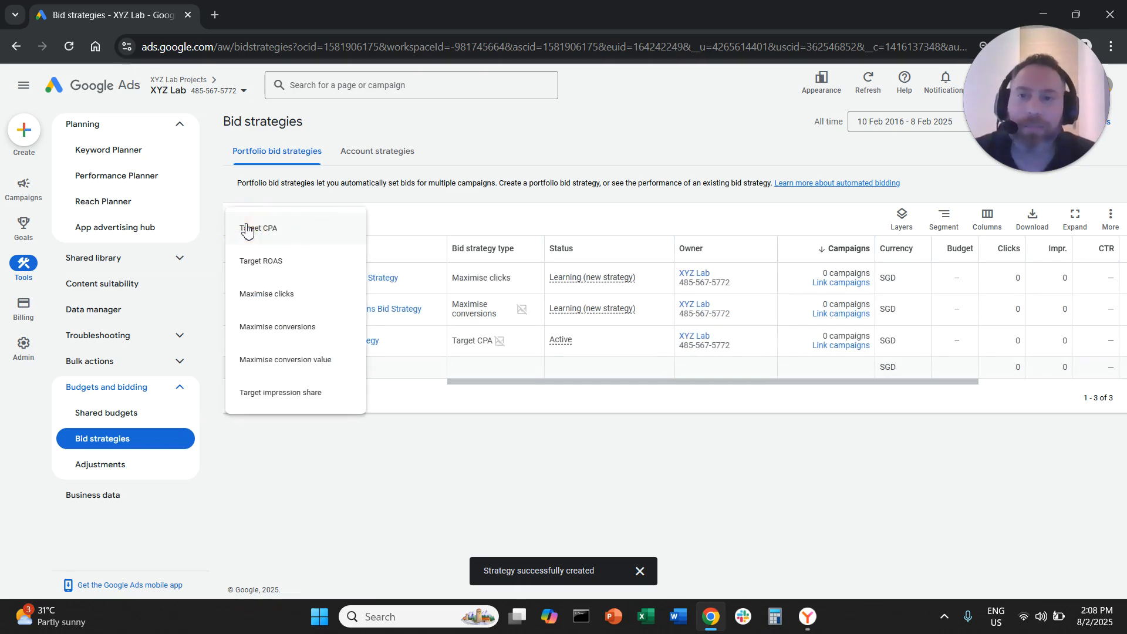
left_click(280, 394)
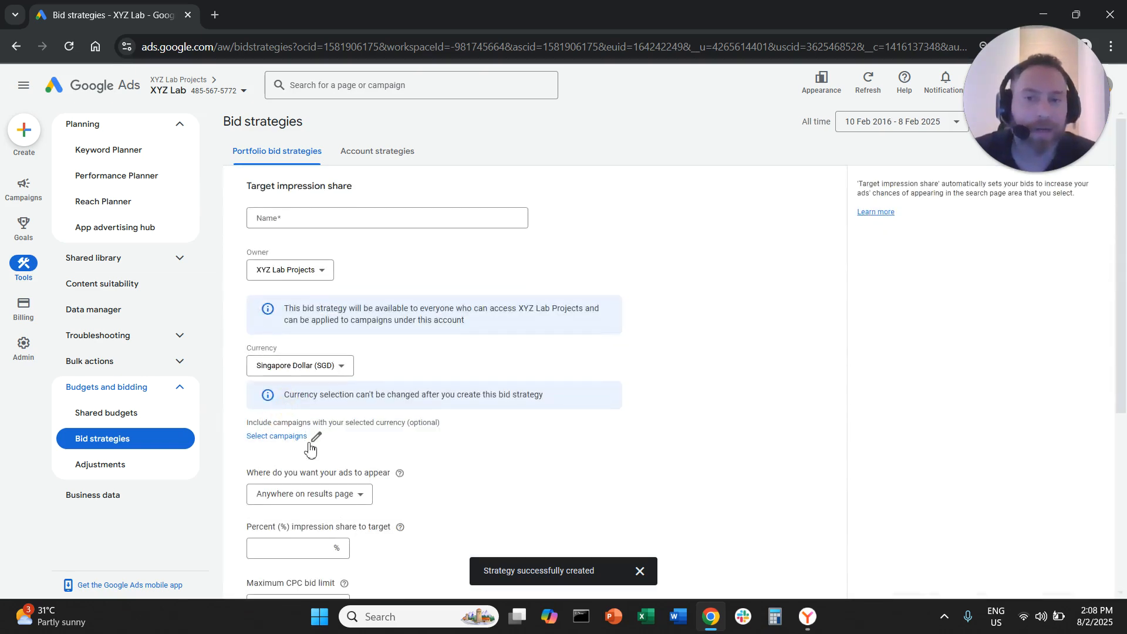
Name the bid strategy "Test Target Impression Share Bid Strategy" and set its owner to XYZ Lab
left_click(429, 216)
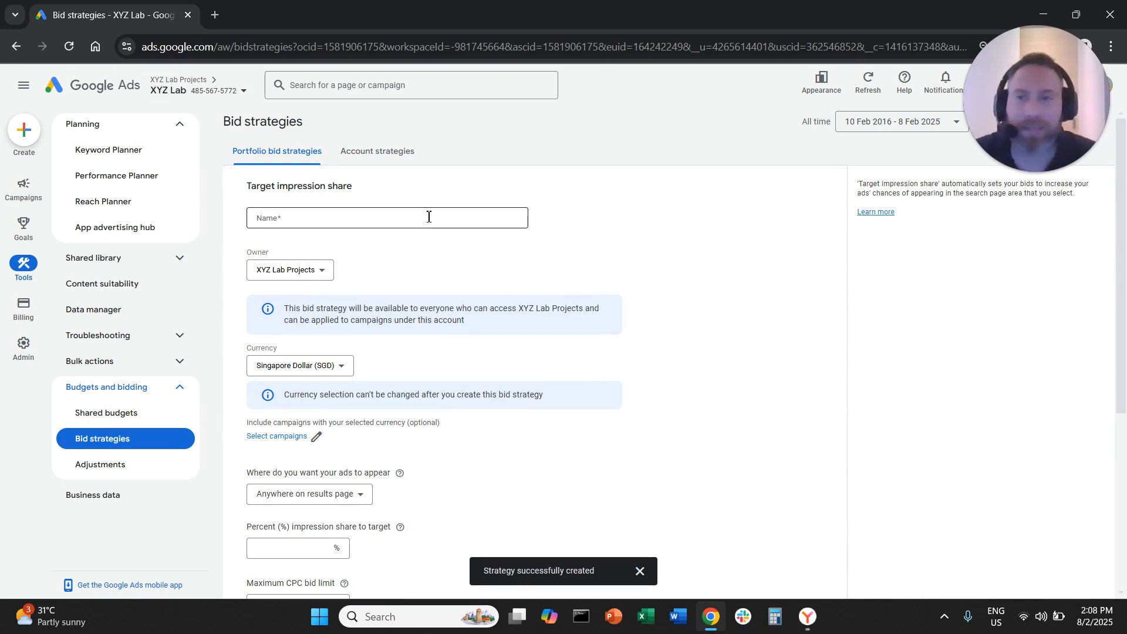
type("Target")
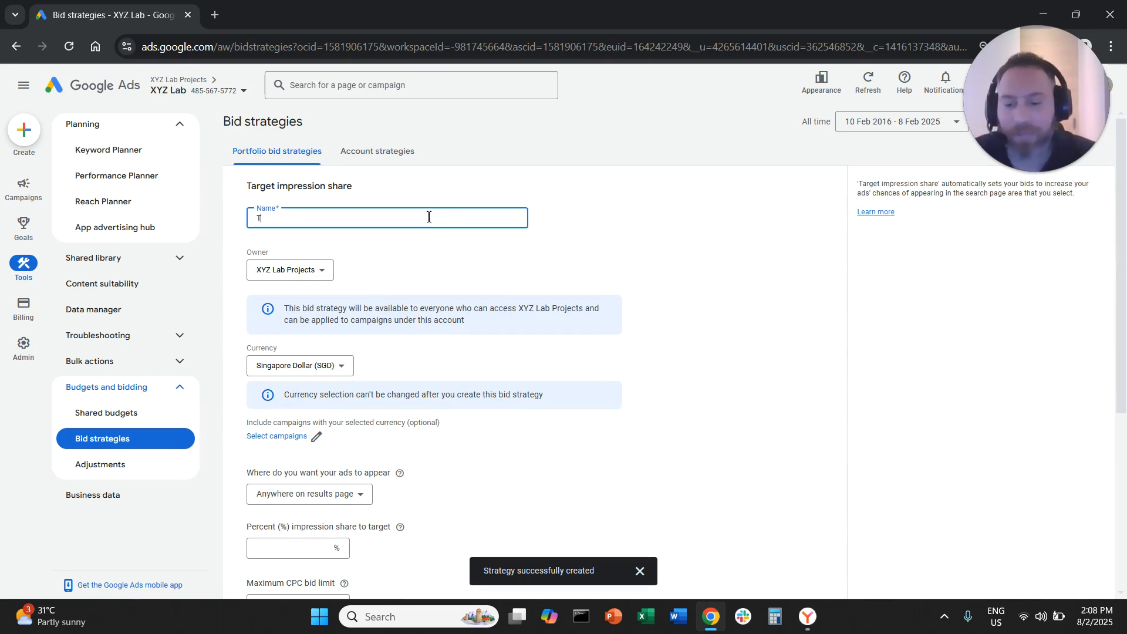
key("BackSpace")
key("BackSpace")
key("BackSpace")
key("BackSpace")
key("BackSpace")
type("es")
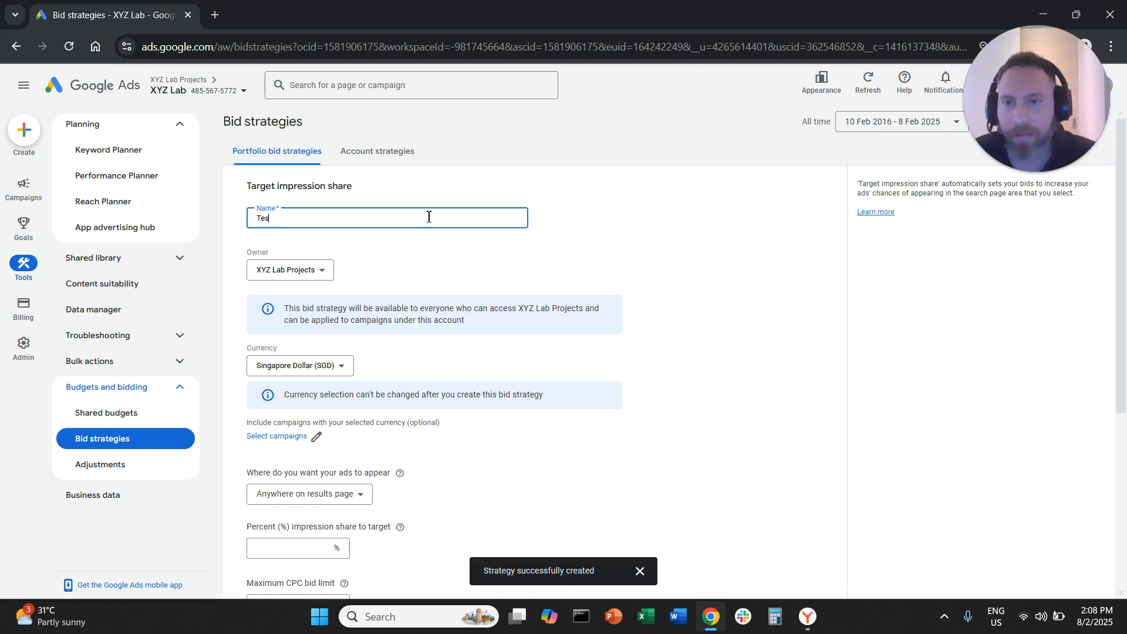
type("t Target Impr")
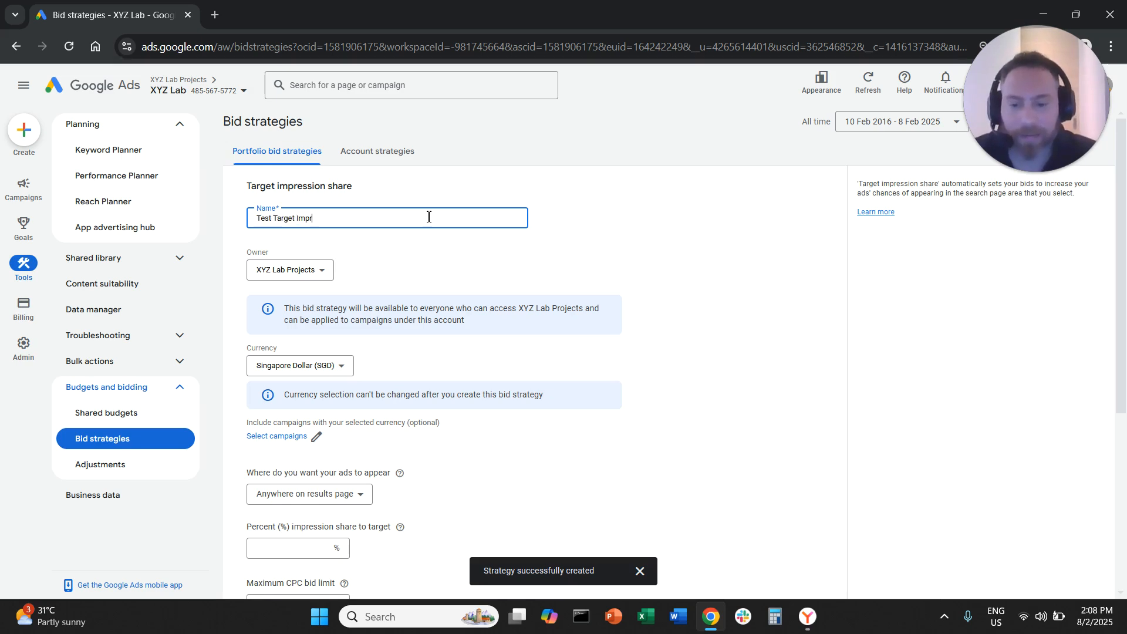
type("ession Share")
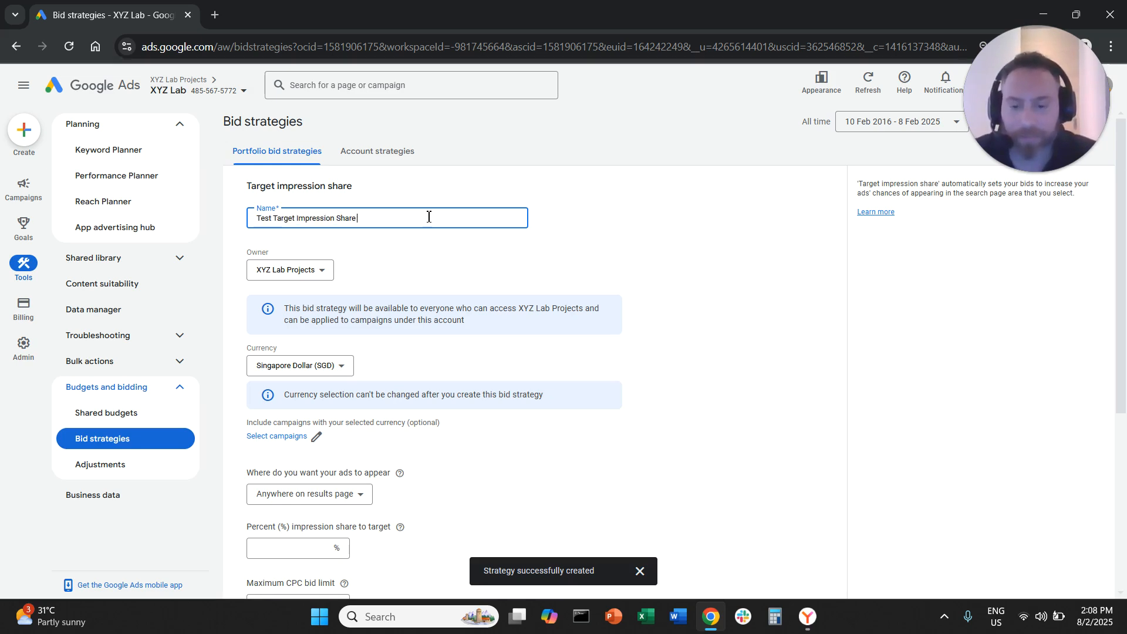
type(" Bid Srat")
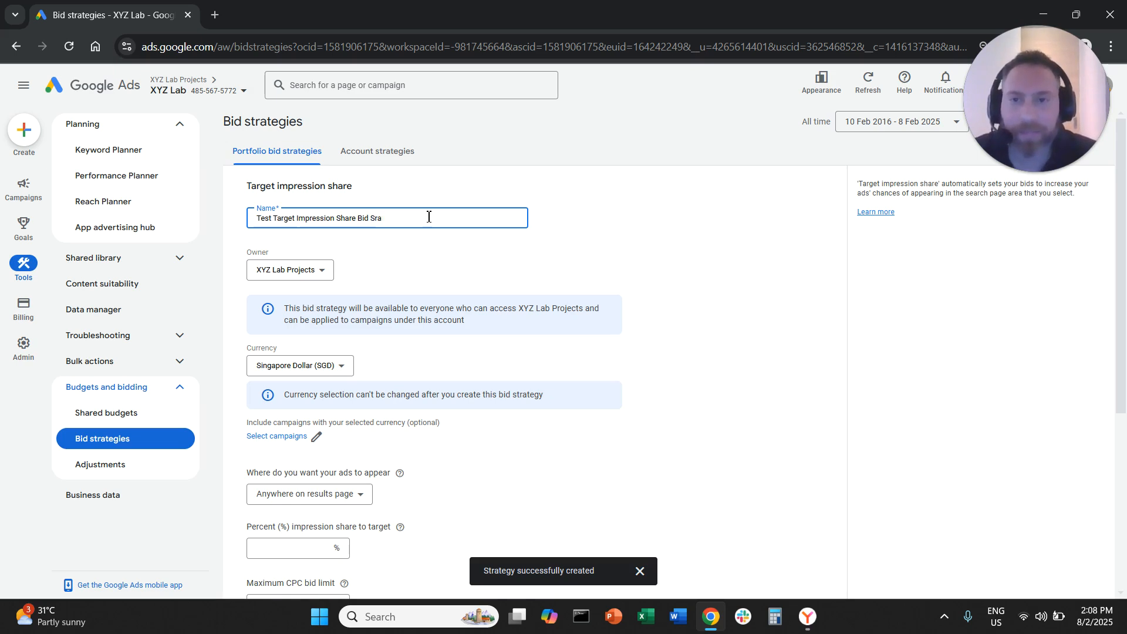
key("BackSpace")
key("BackSpace")
type("trategy")
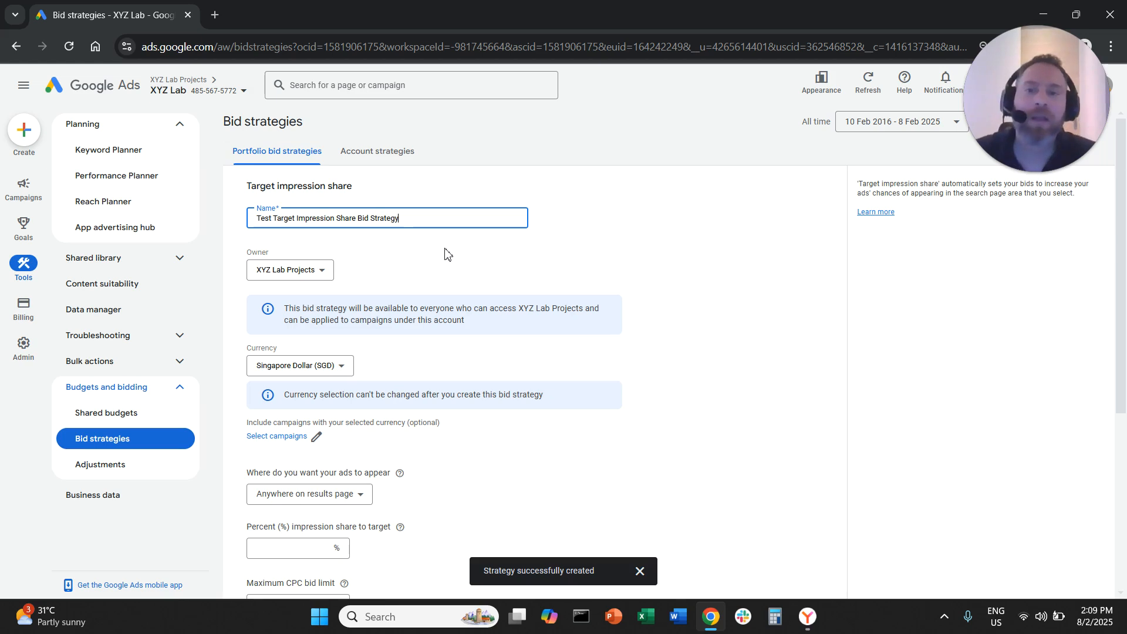
left_click(323, 280)
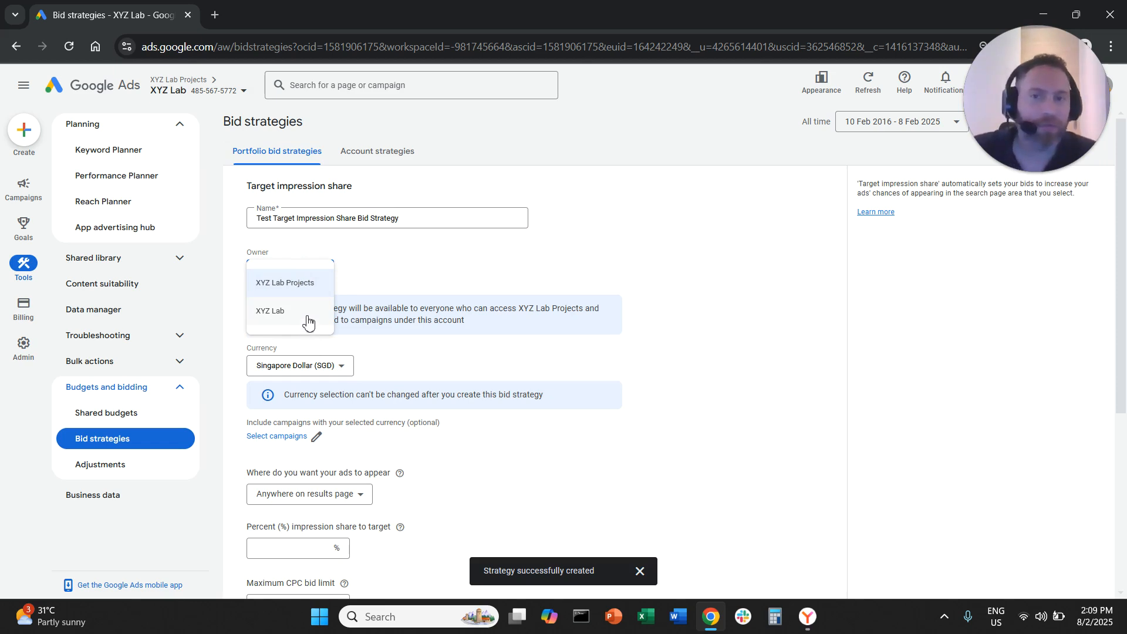
left_click(309, 320)
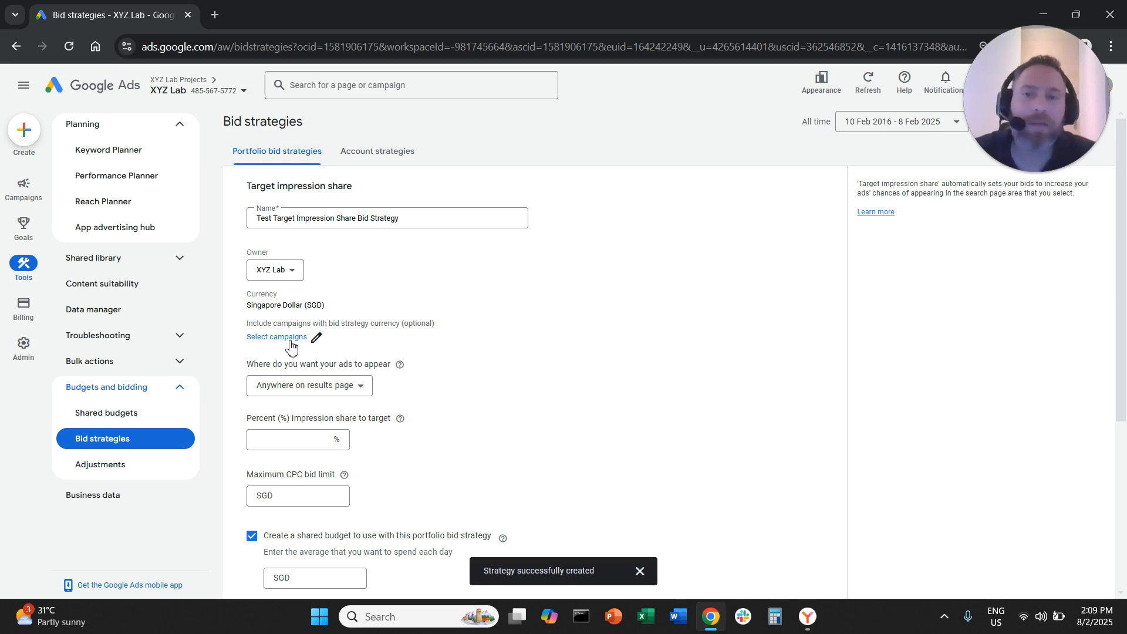
left_click(287, 338)
left_click(286, 303)
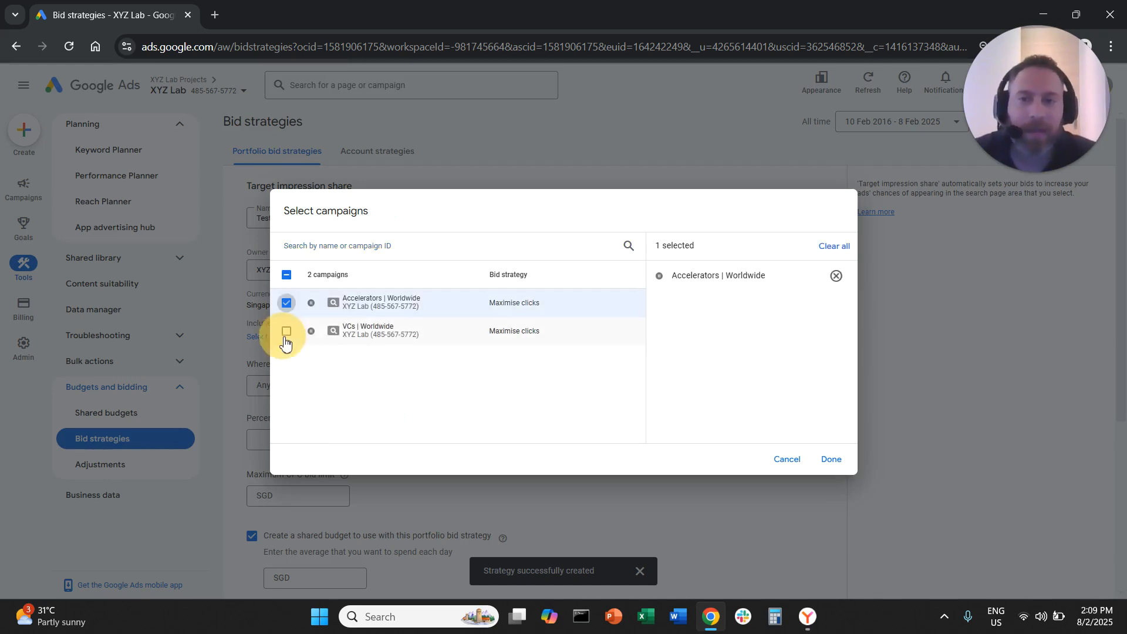
left_click(287, 331)
left_click(287, 275)
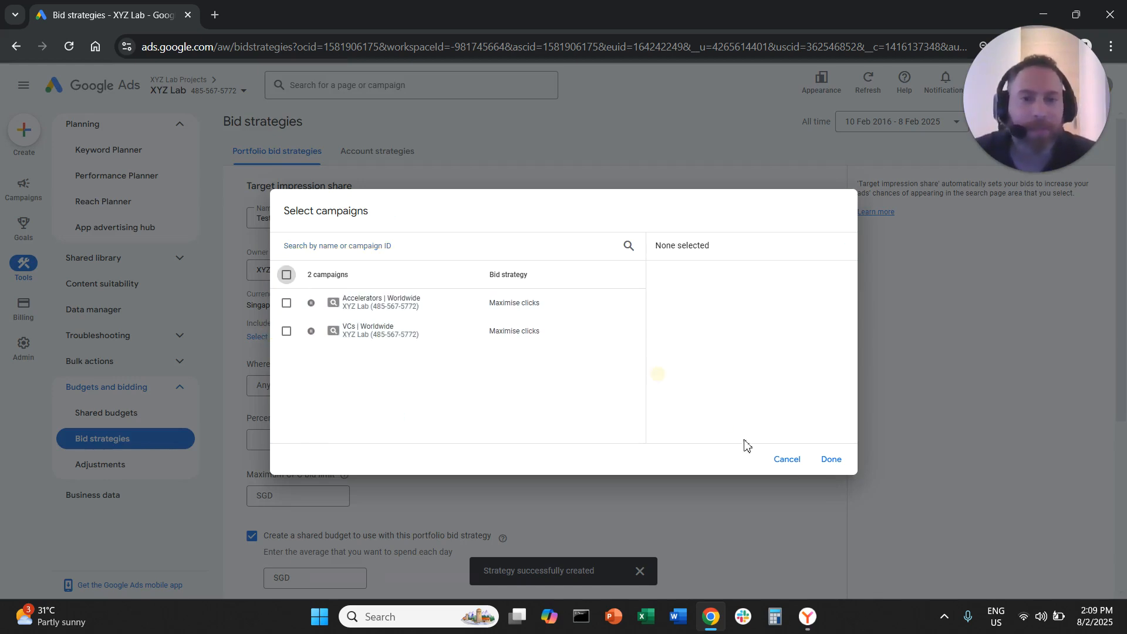
left_click(800, 463)
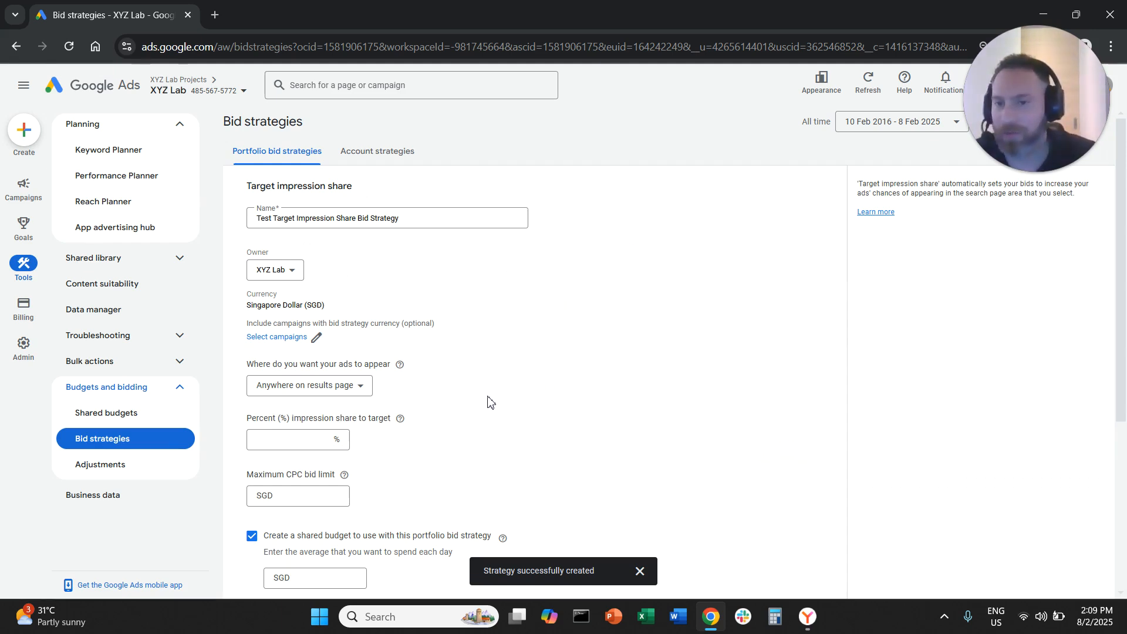
Set the ad placement to Absolute top of results page with a target impression share of 50%
scroll(491, 409, "down", 1)
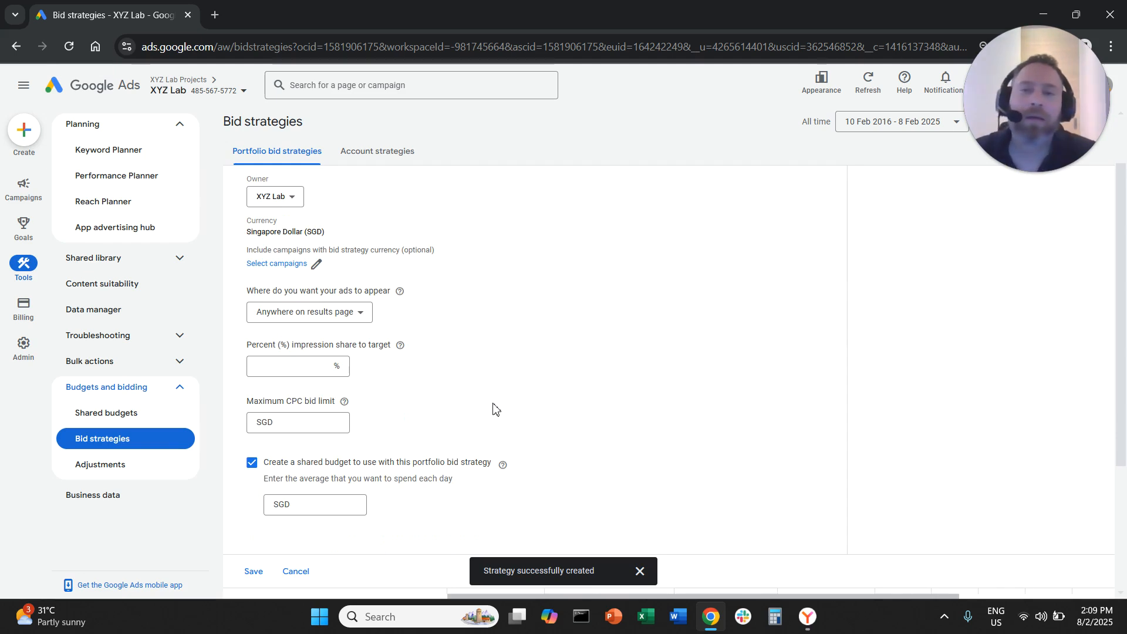
scroll(494, 410, "up", 1)
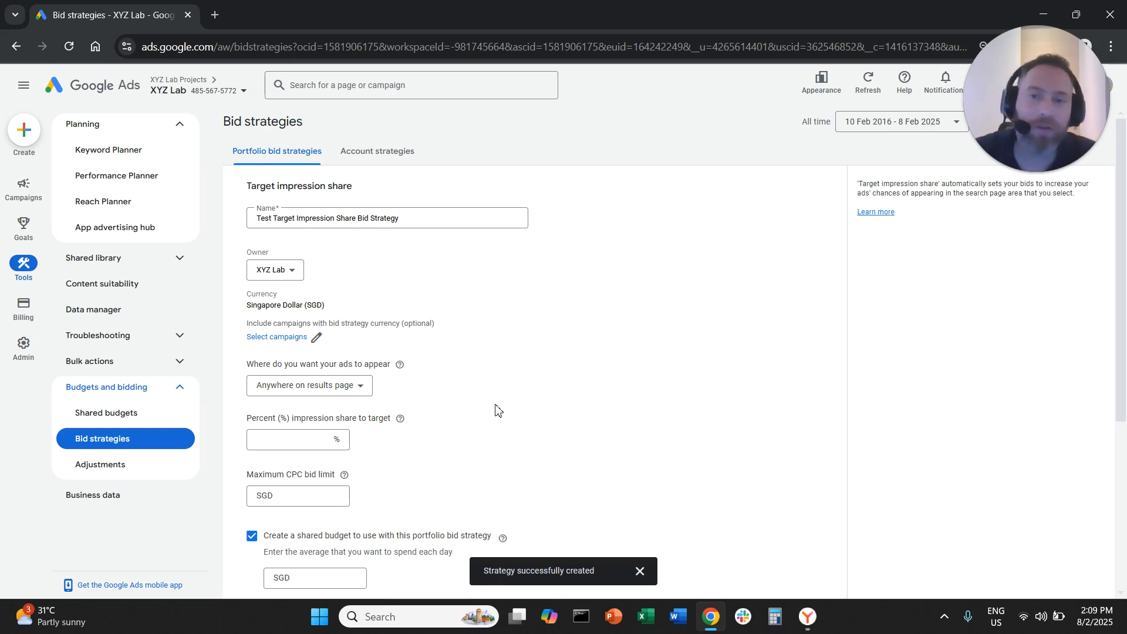
scroll(496, 409, "down", 1)
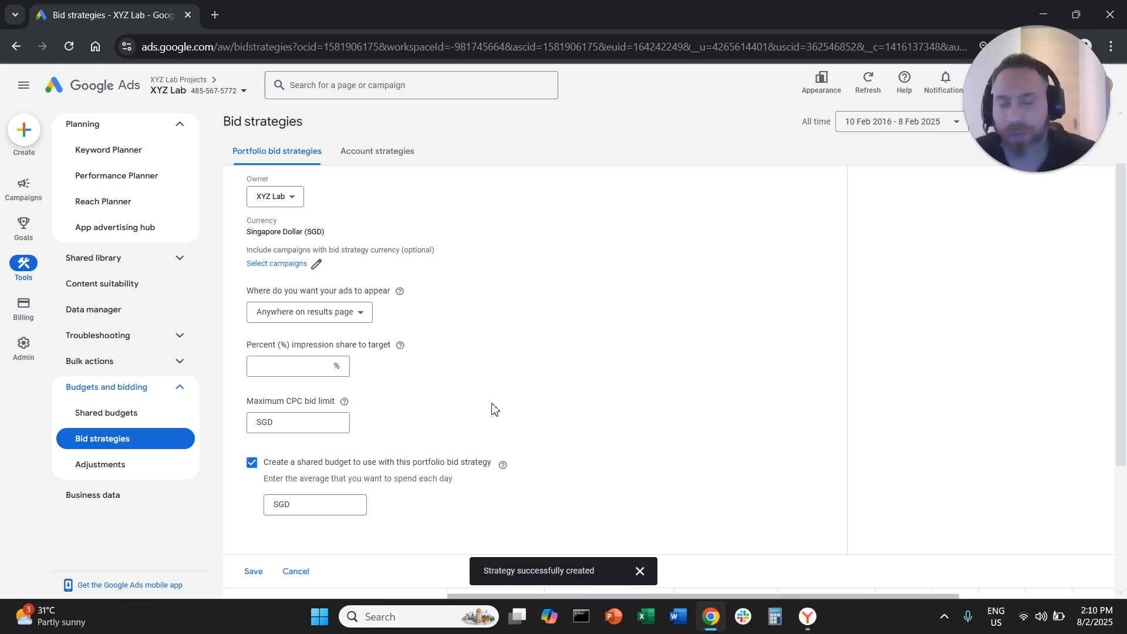
left_click_drag(254, 291, 384, 291)
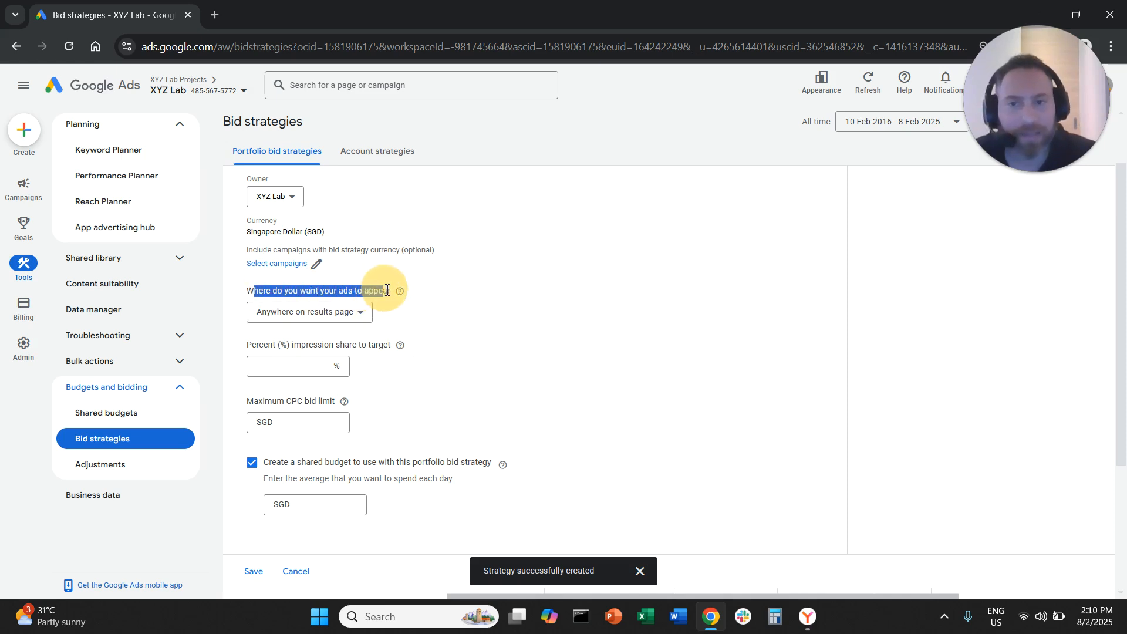
left_click(360, 327)
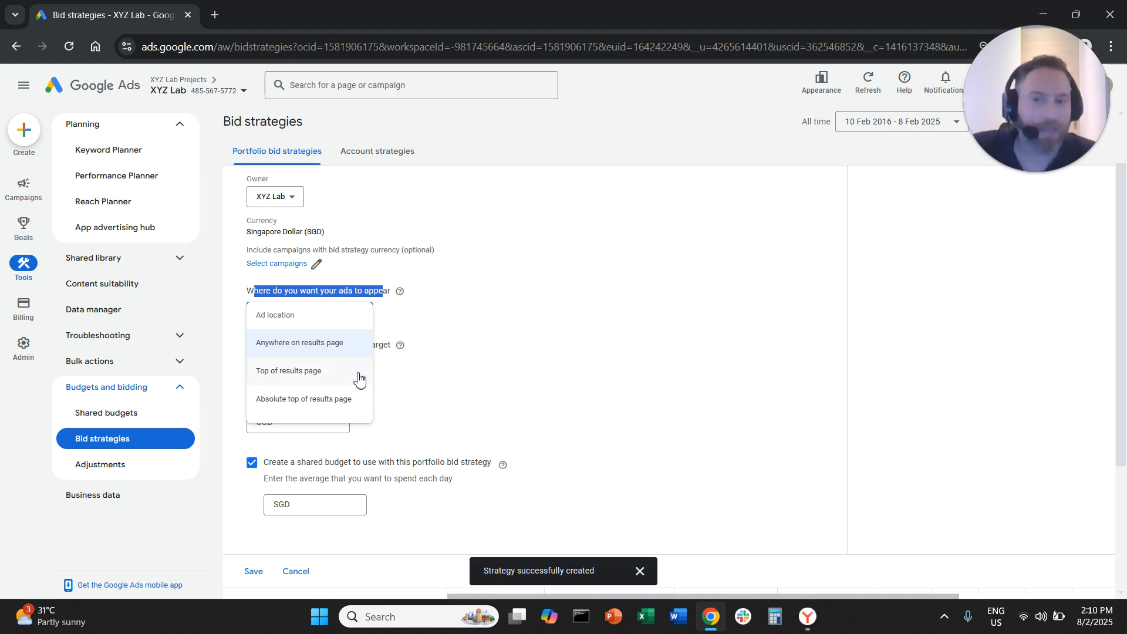
left_click(362, 406)
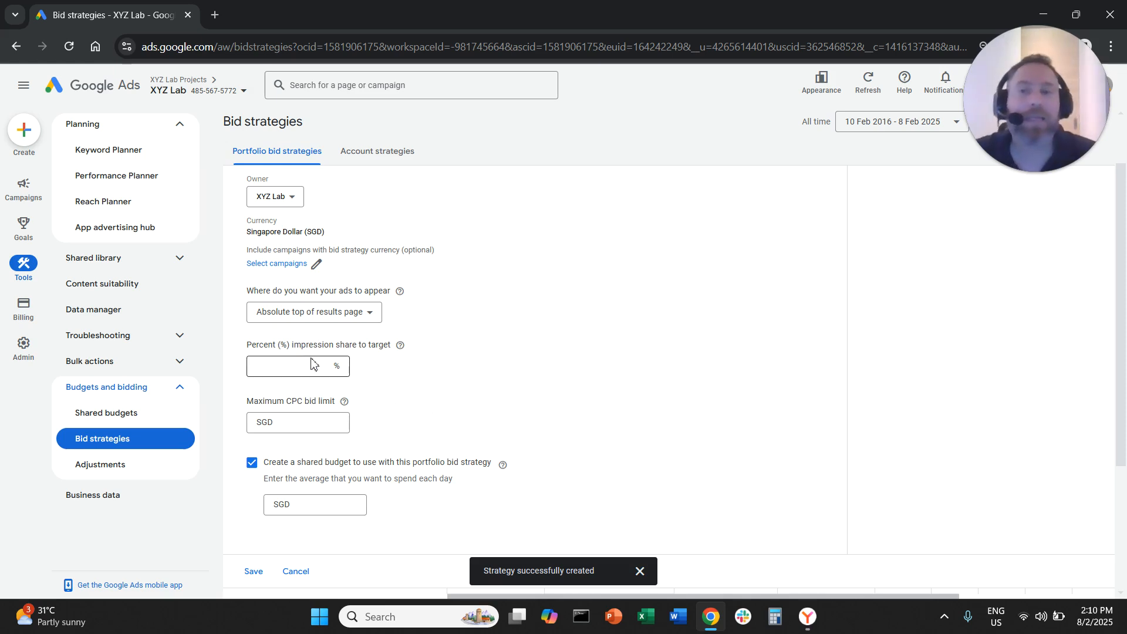
left_click(335, 369)
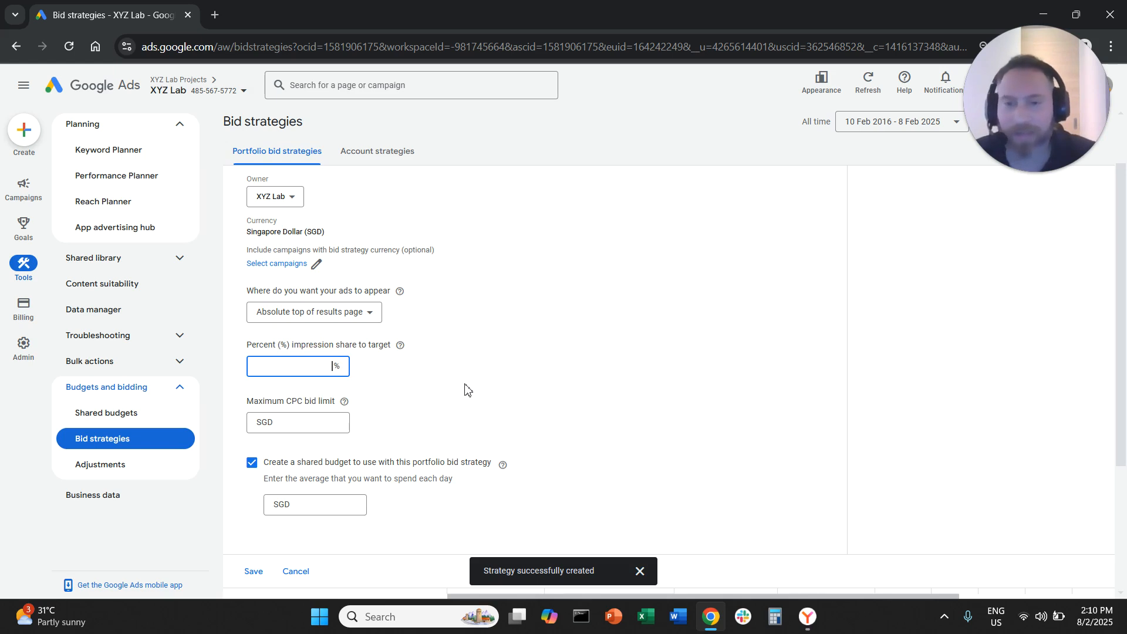
type("50")
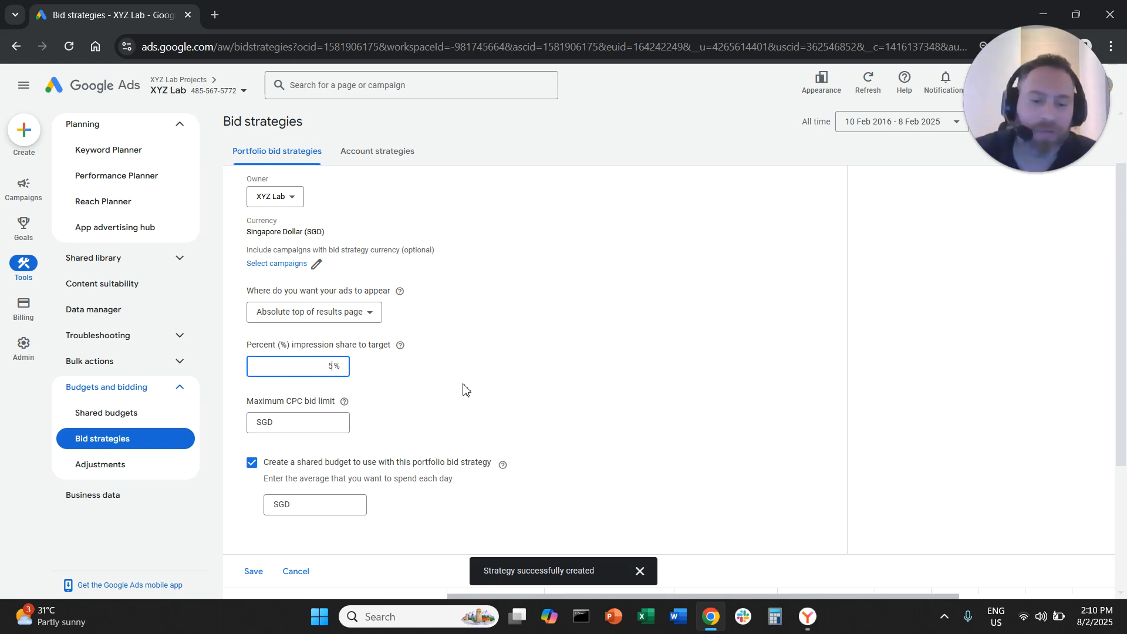
left_click(512, 362)
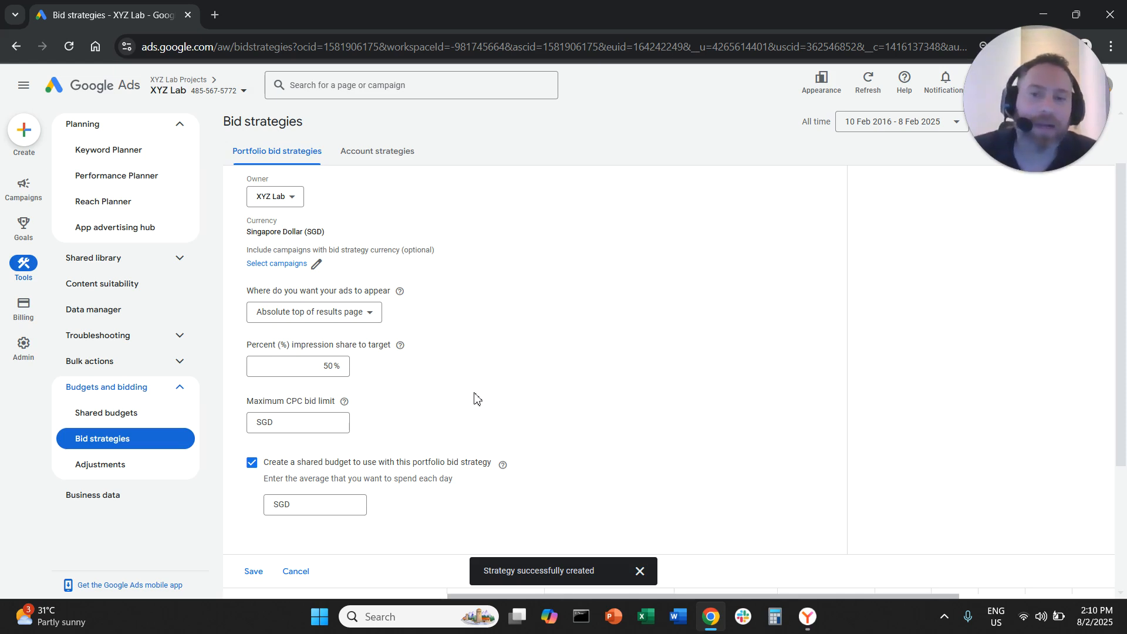
Change the target impression share percentage to 100%
left_click(328, 369)
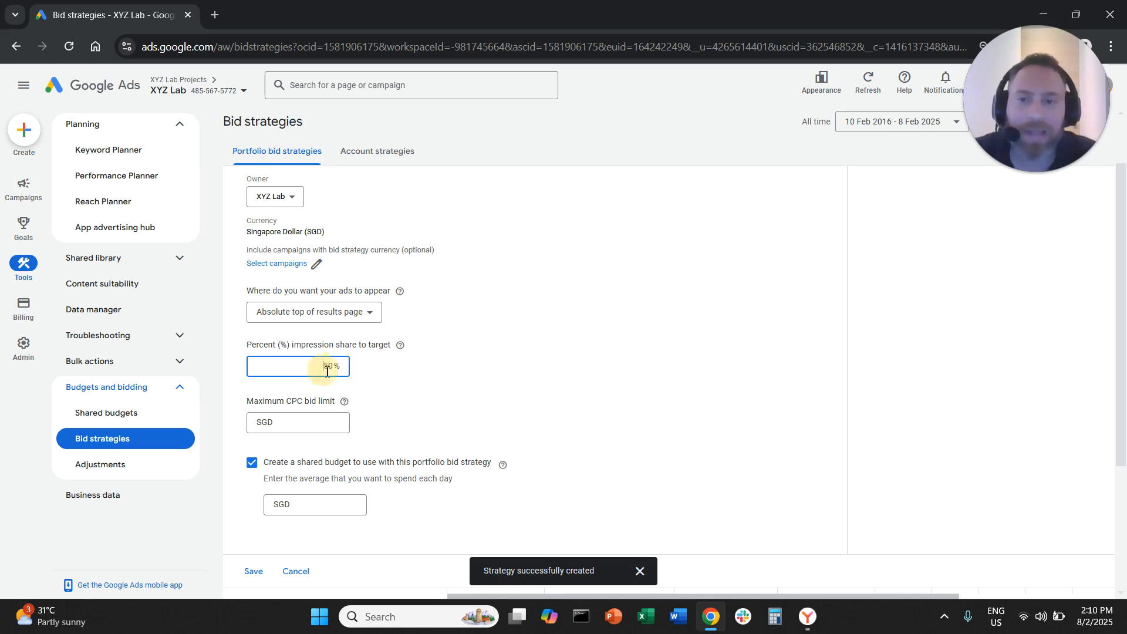
double_click(327, 369)
type("100")
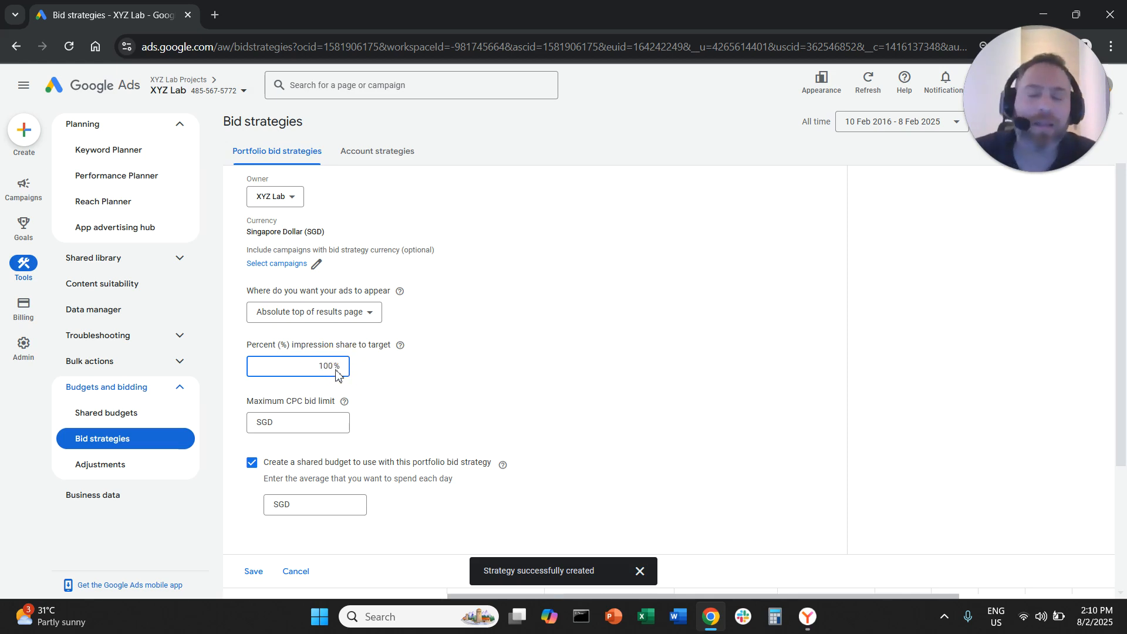
left_click(507, 380)
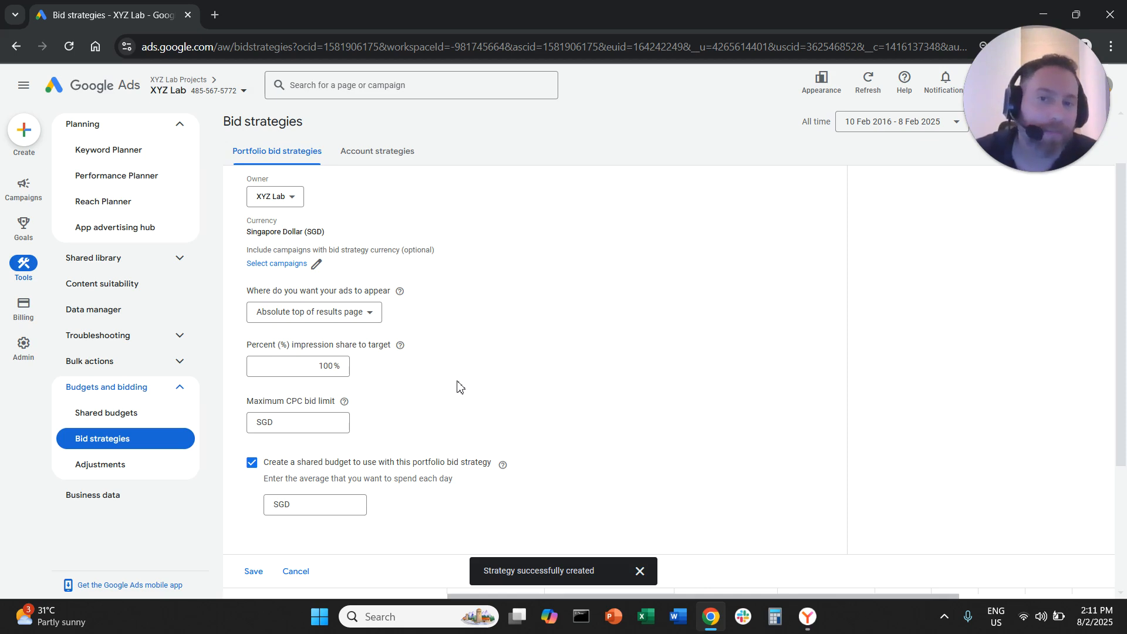
Switch the ad placement to Anywhere on results page and set the target impression share to 50%
left_click_drag(314, 366, 355, 366)
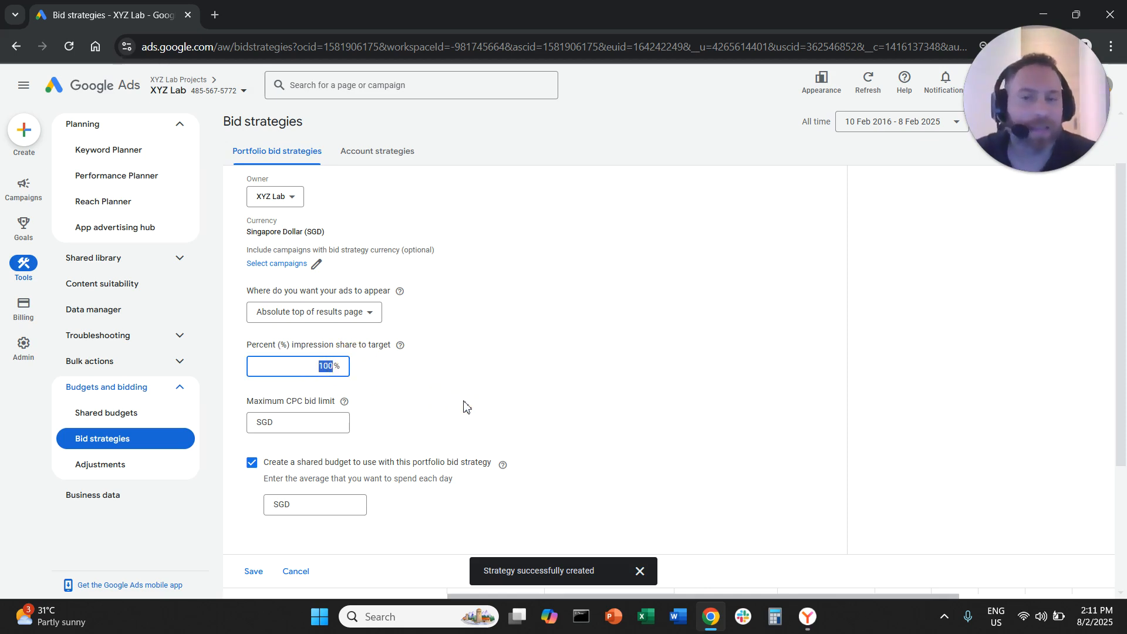
left_click(373, 316)
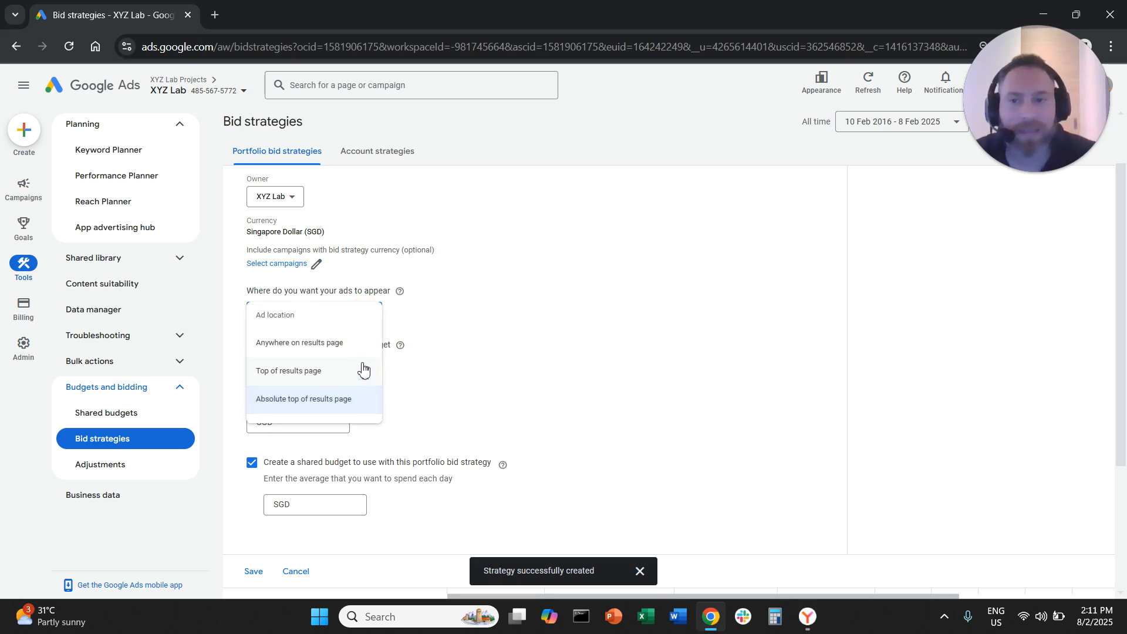
left_click(365, 346)
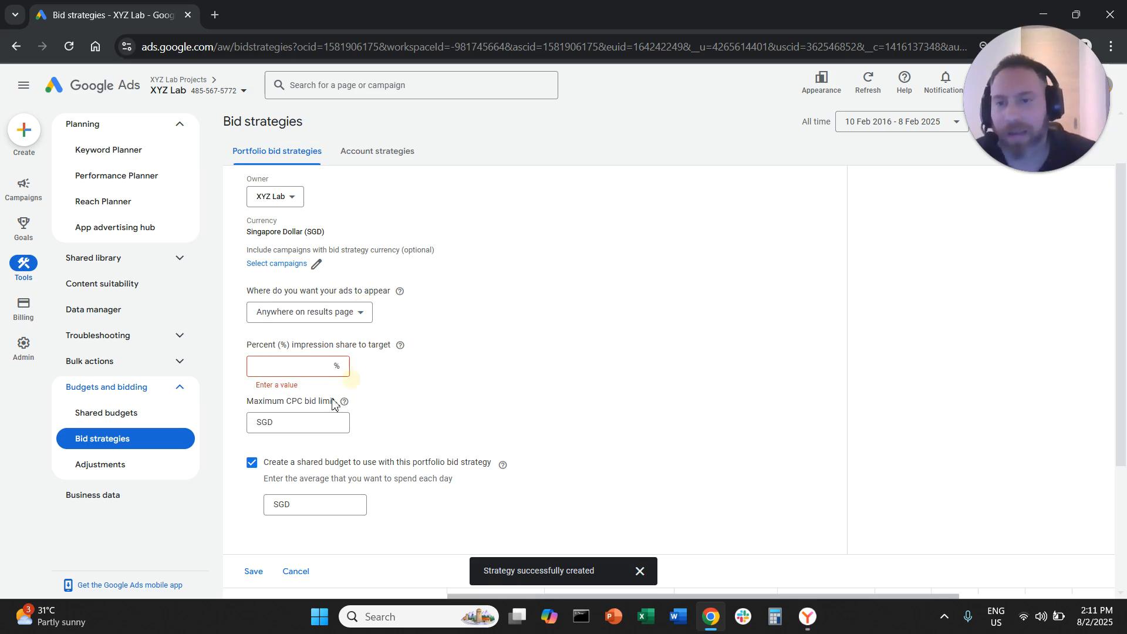
left_click(332, 366)
type("50")
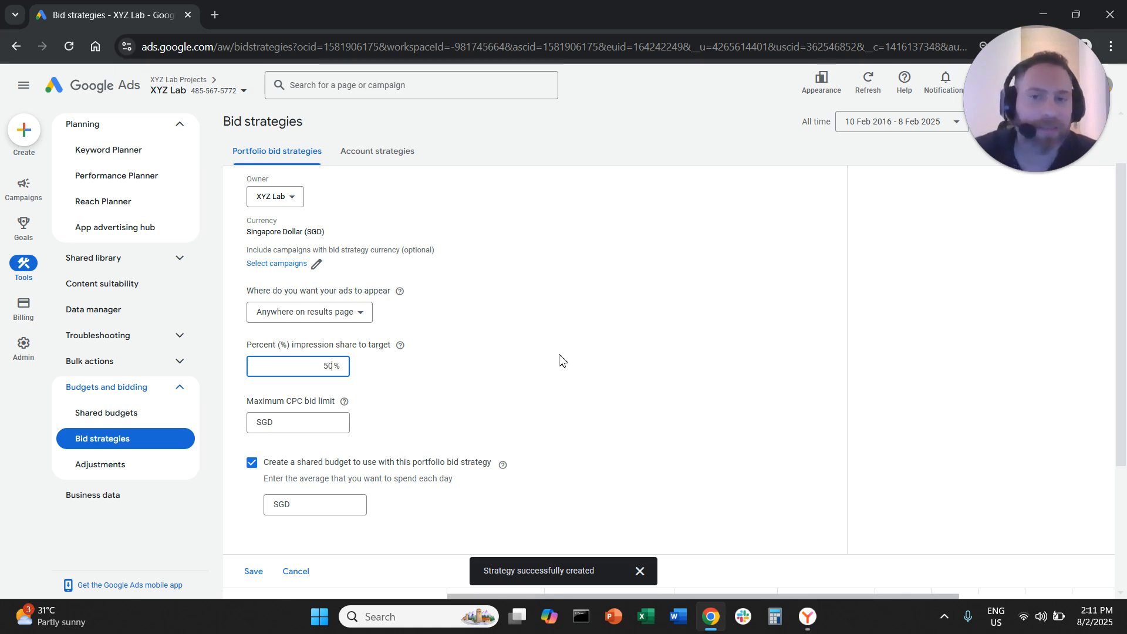
left_click(561, 359)
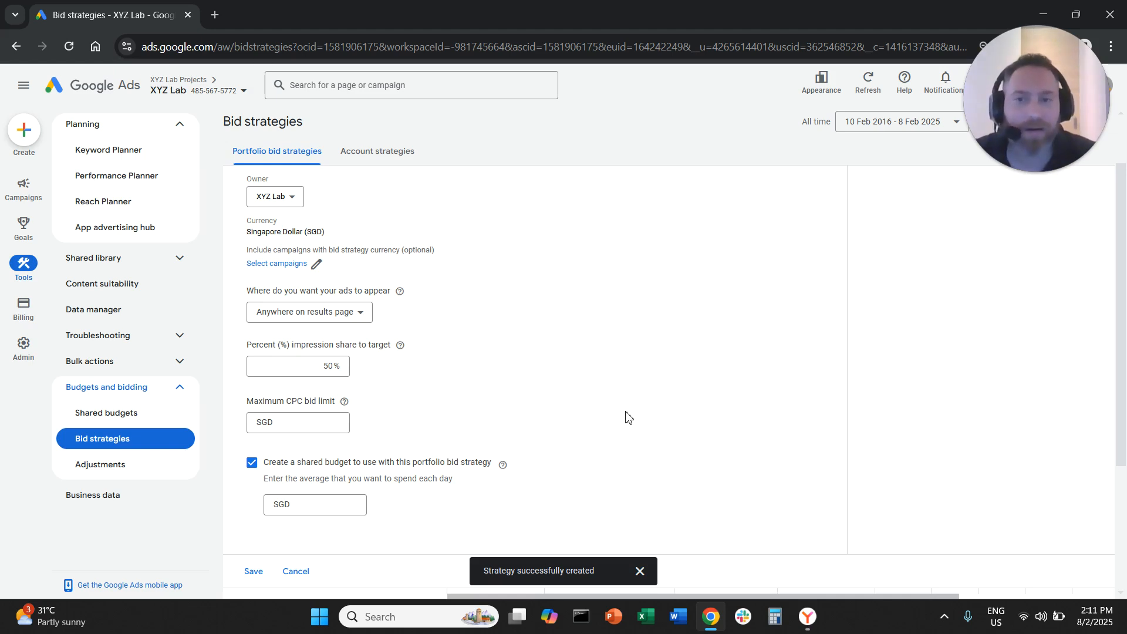
Leave the bid strategy form and open the list of all campaigns
mouse_move(40, 204)
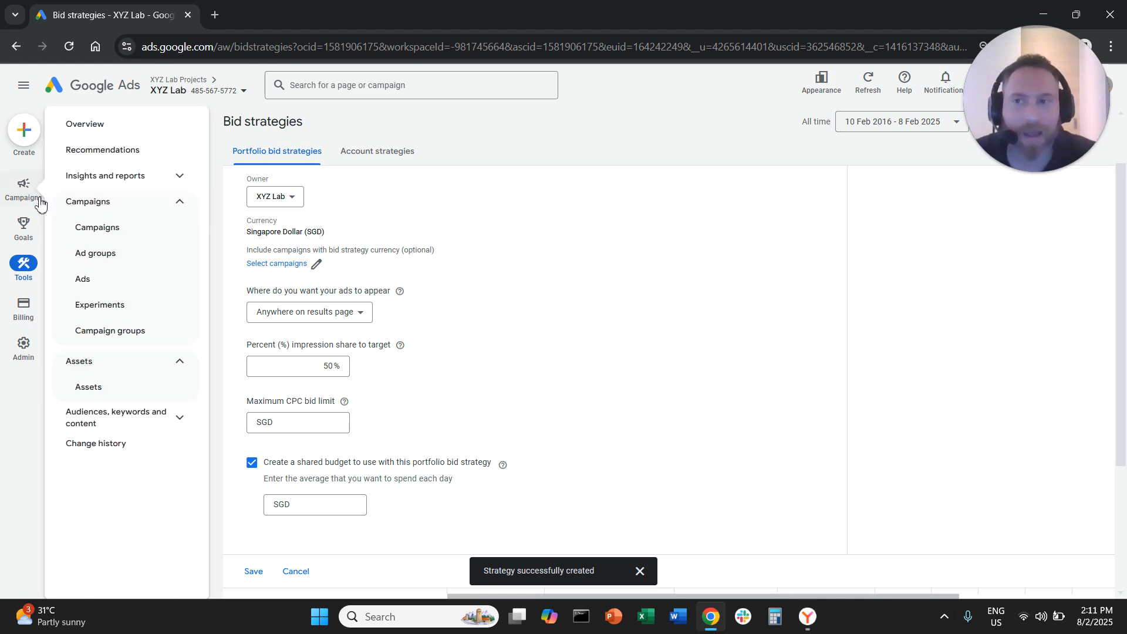
left_click(134, 229)
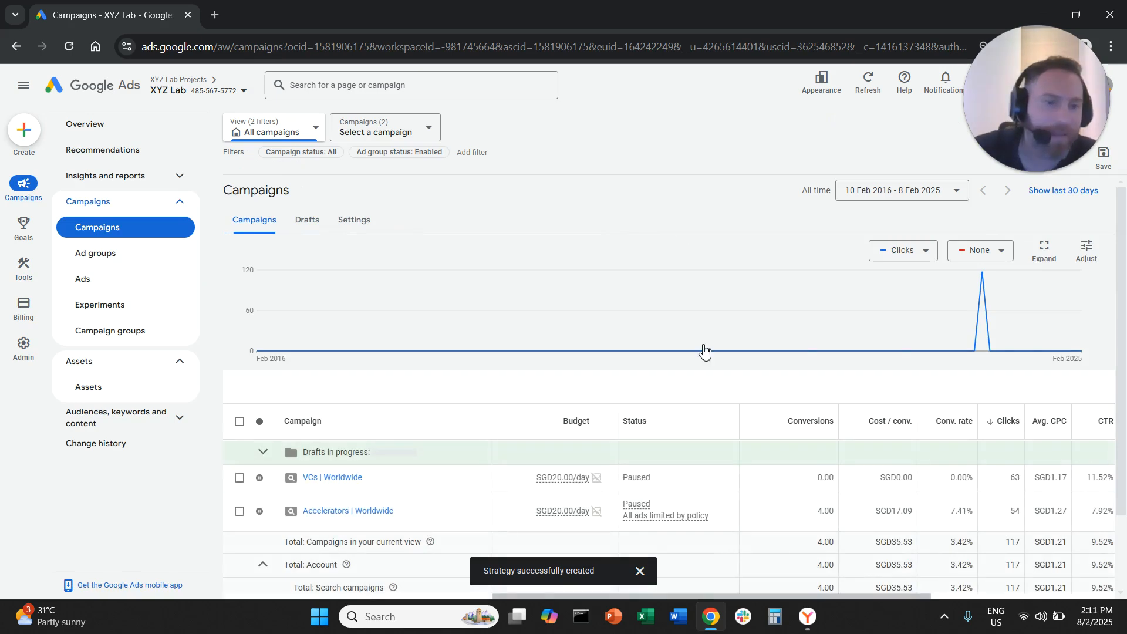
Check the Search impr. share values of the VCs | Worldwide and Accelerators | Worldwide campaigns
scroll(705, 351, "down", 1)
left_click_drag(738, 530, 930, 533)
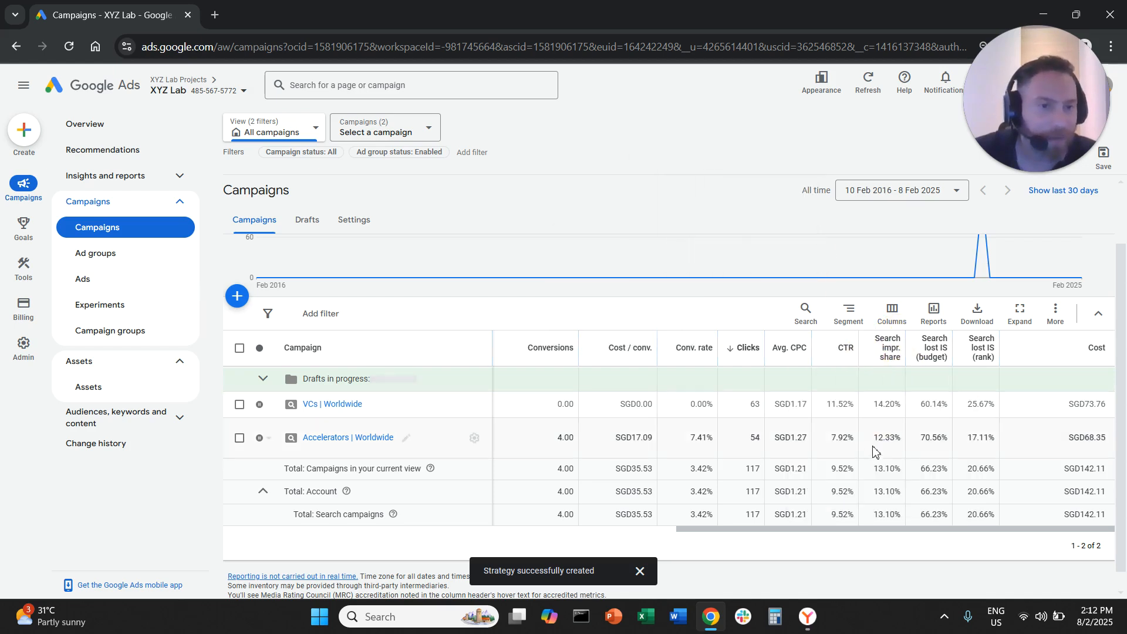
left_click_drag(875, 406, 906, 405)
left_click_drag(874, 441, 896, 462)
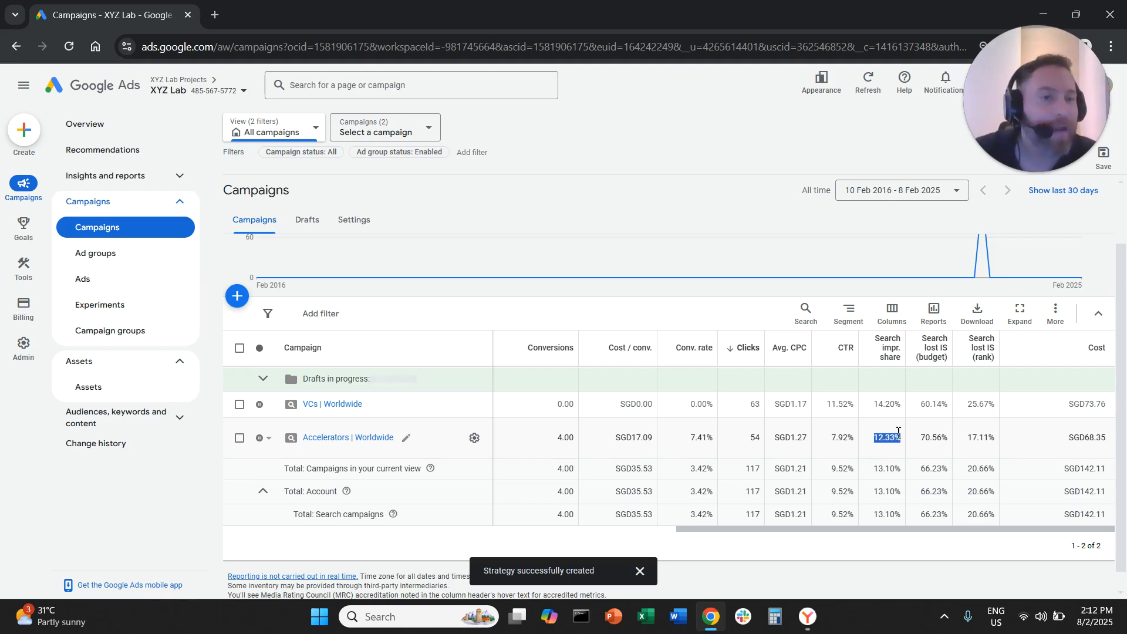
Search the campaign table's column options for "share", check that Search impr. share is among the chosen columns, and apply the column selection
left_click(892, 314)
left_click(897, 346)
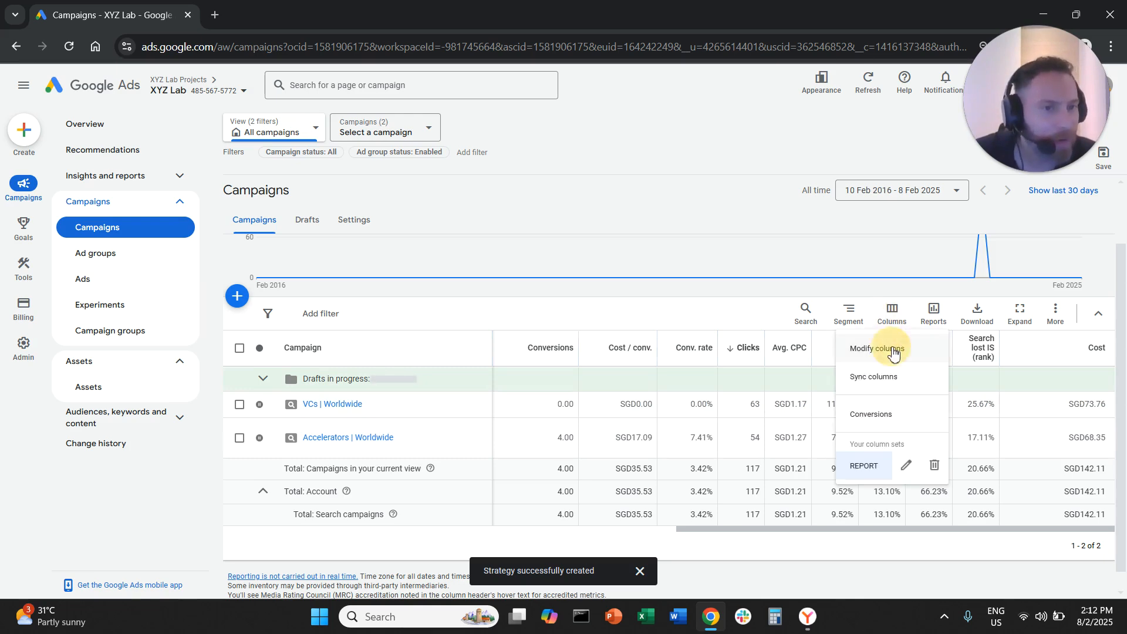
left_click(752, 253)
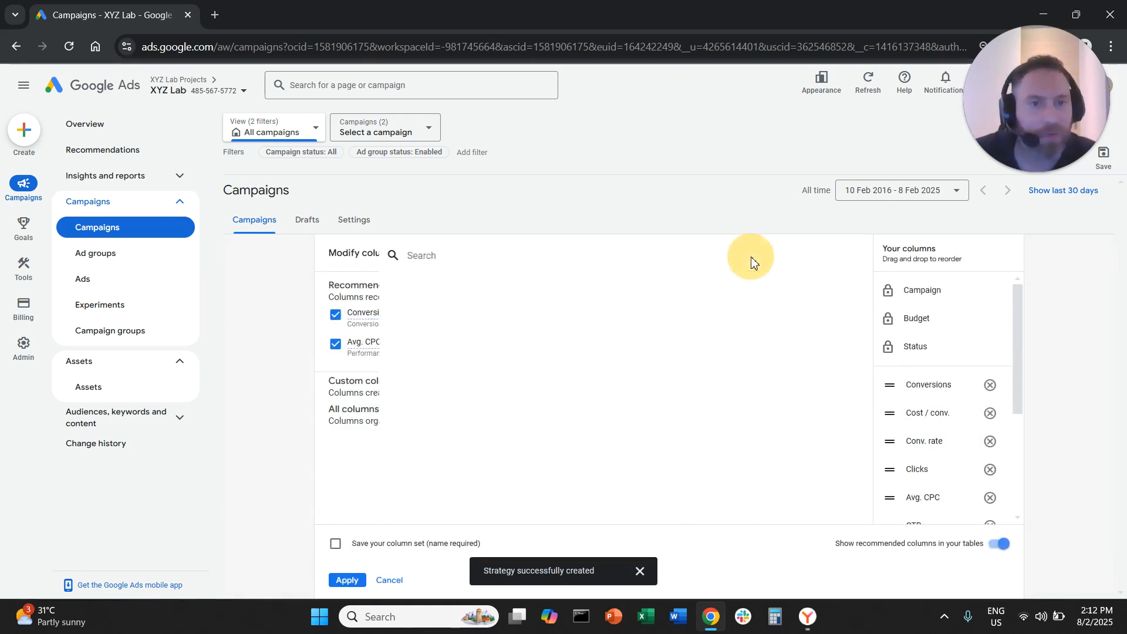
type("share")
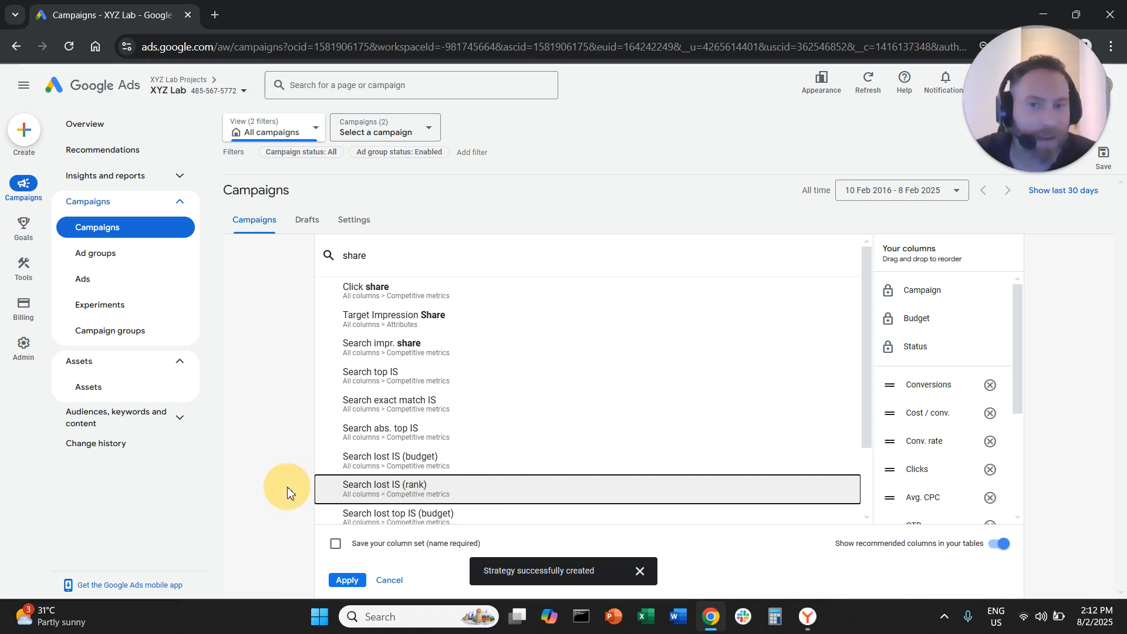
left_click_drag(1018, 339, 1017, 431)
mouse_move(916, 375)
left_mouse_down()
mouse_move(952, 373)
mouse_move(920, 370)
left_mouse_up()
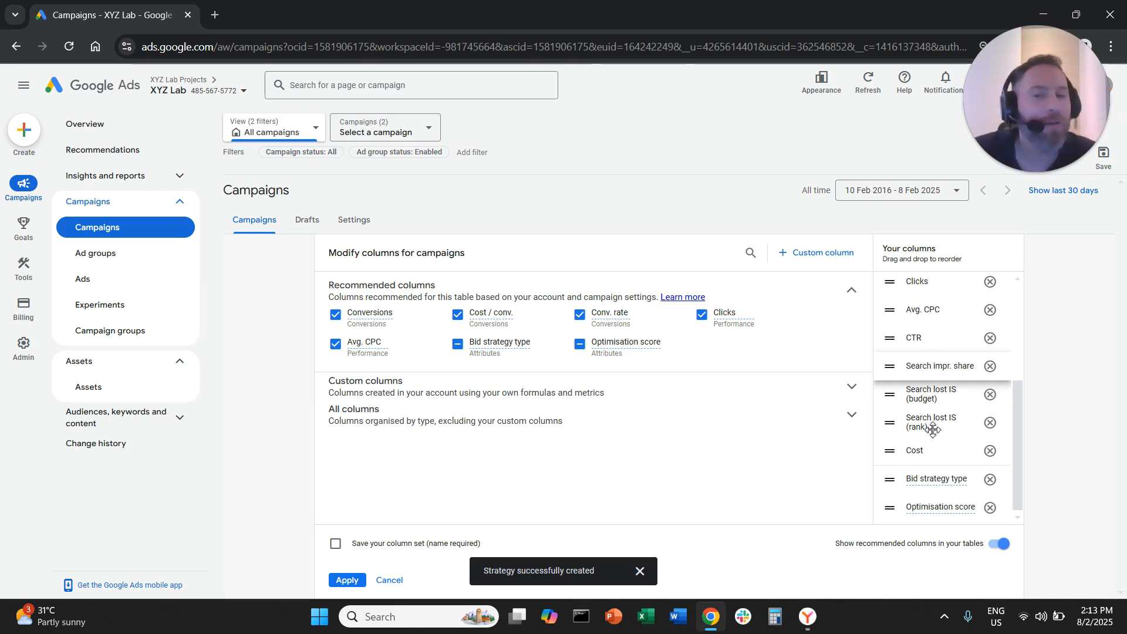
left_click(348, 580)
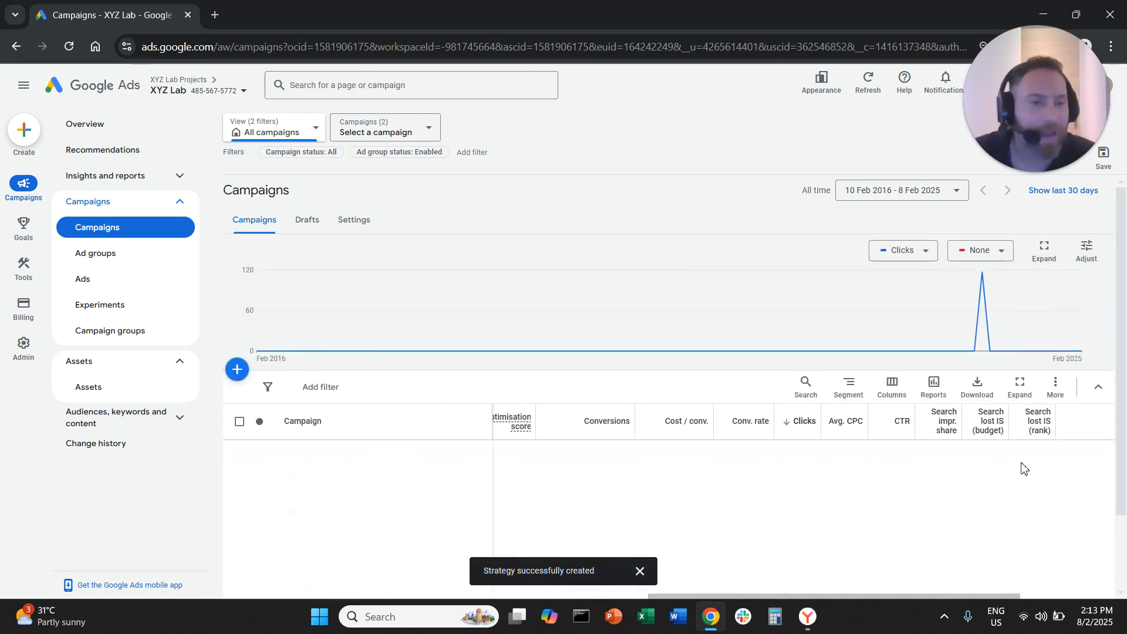
Compare both campaigns' search impression share, and examine the VCs | Worldwide share lost to budget and to rank
left_click_drag(953, 595, 1046, 594)
scroll(900, 496, "down", 2)
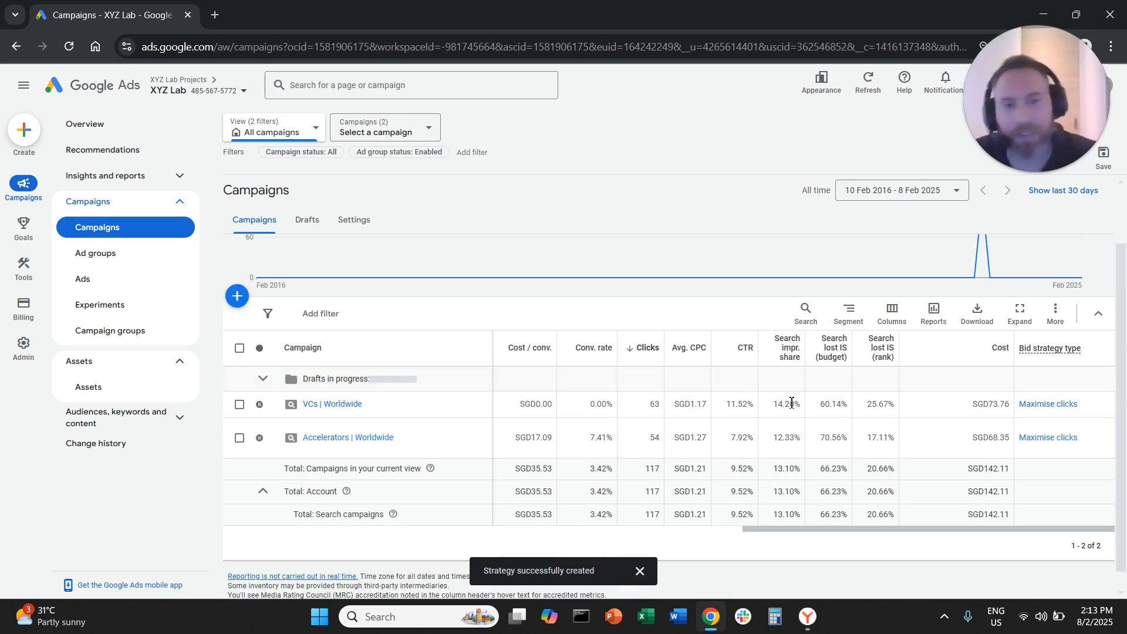
left_click_drag(782, 405, 853, 411)
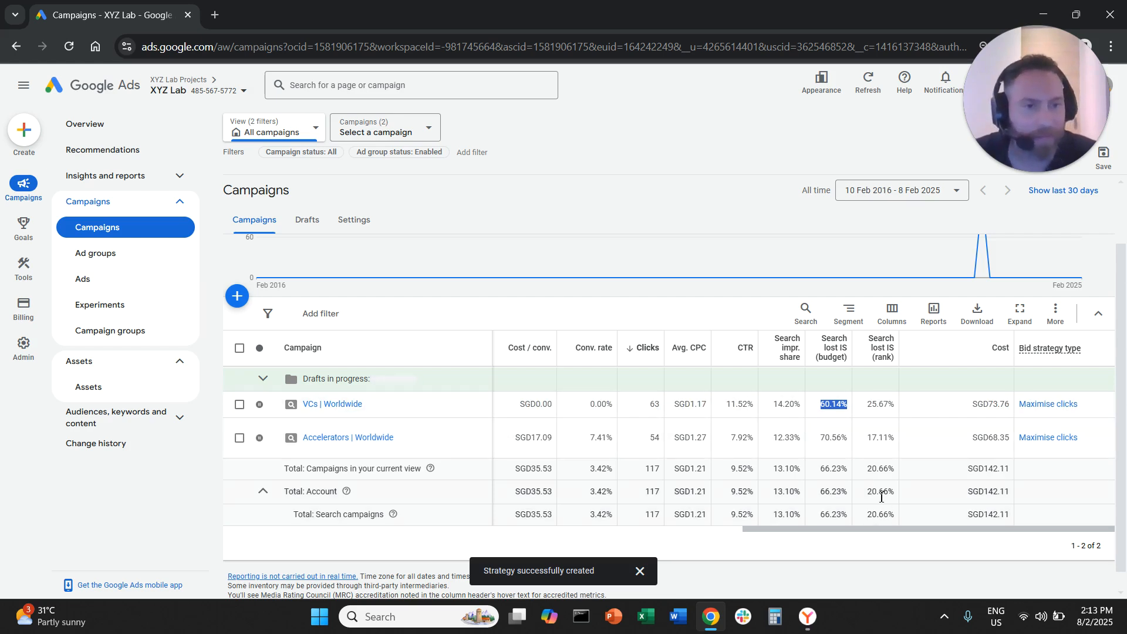
double_click(877, 405)
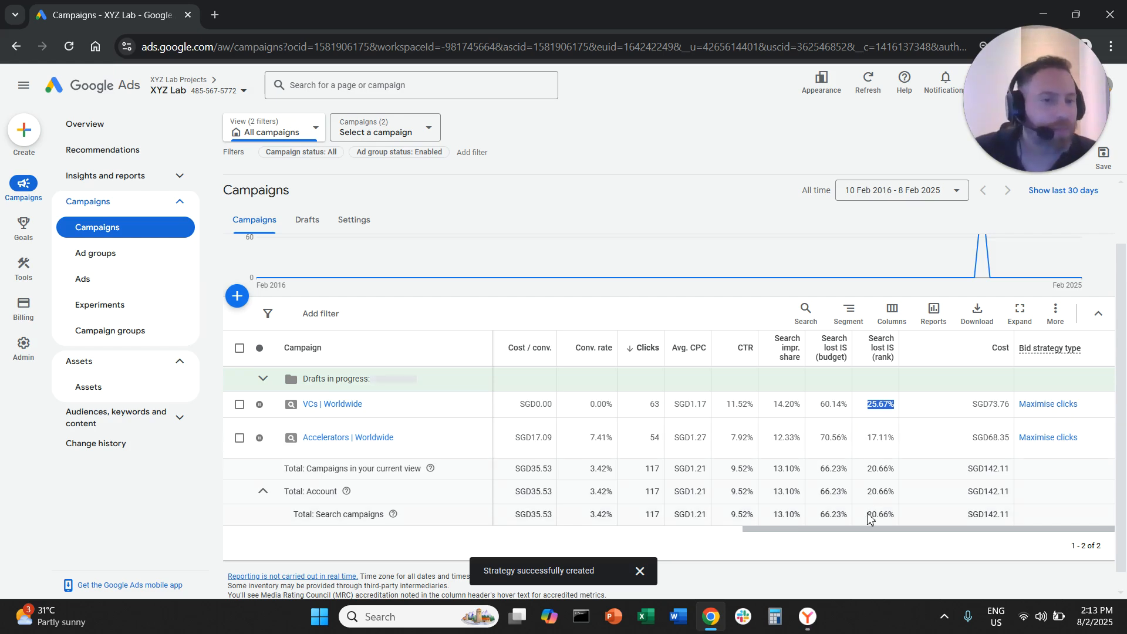
left_click(851, 534)
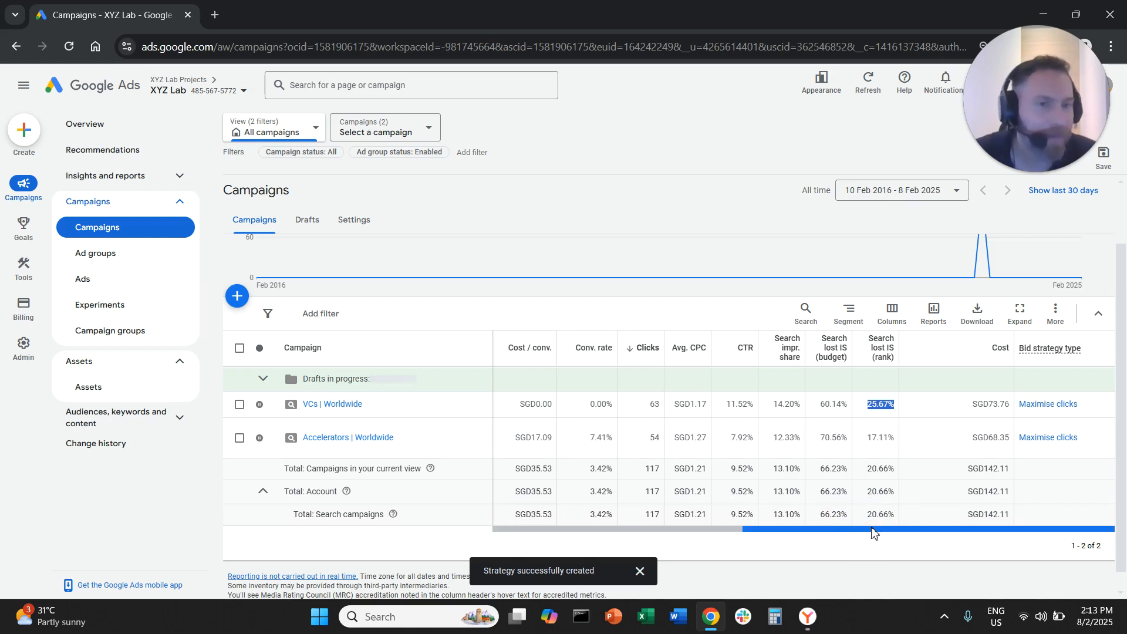
double_click(787, 404)
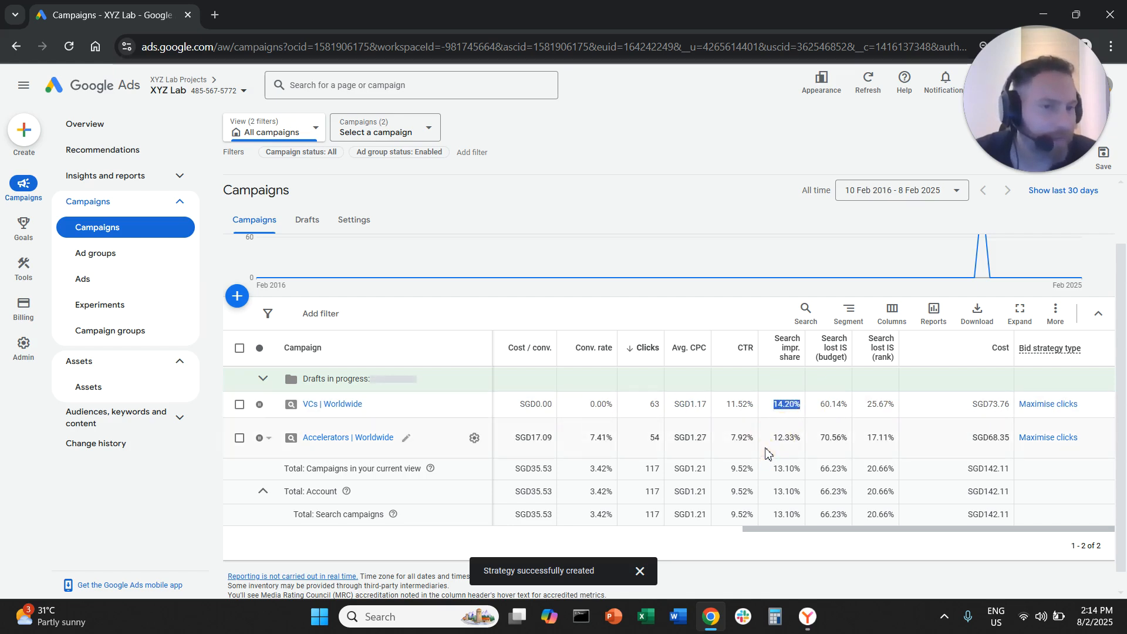
double_click(787, 438)
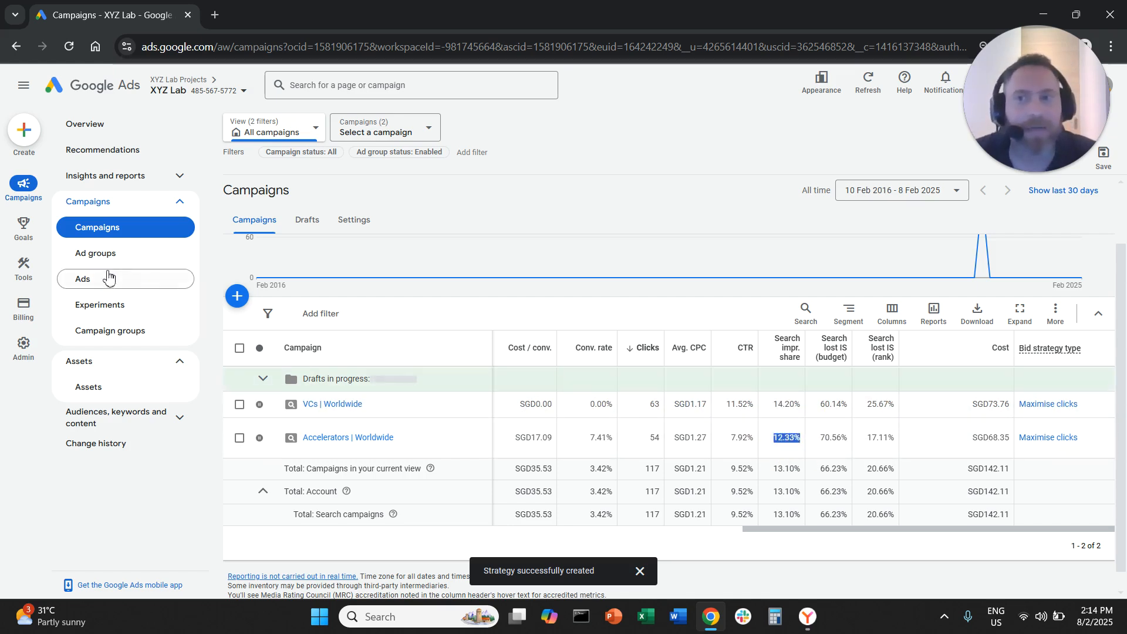
mouse_move(27, 270)
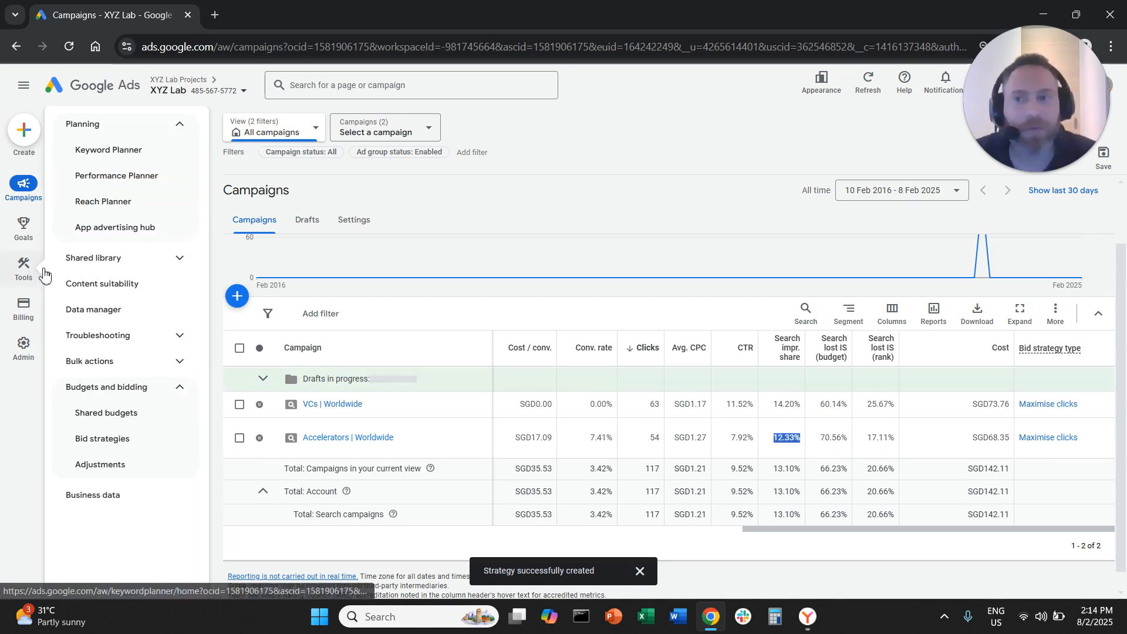
left_click(139, 415)
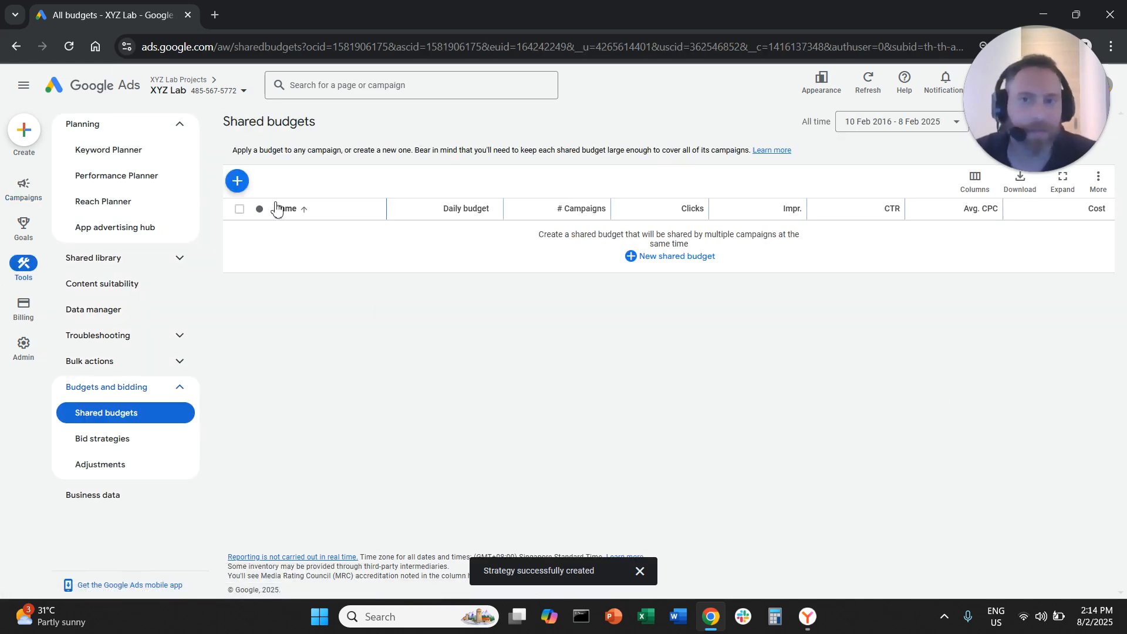
left_click(237, 181)
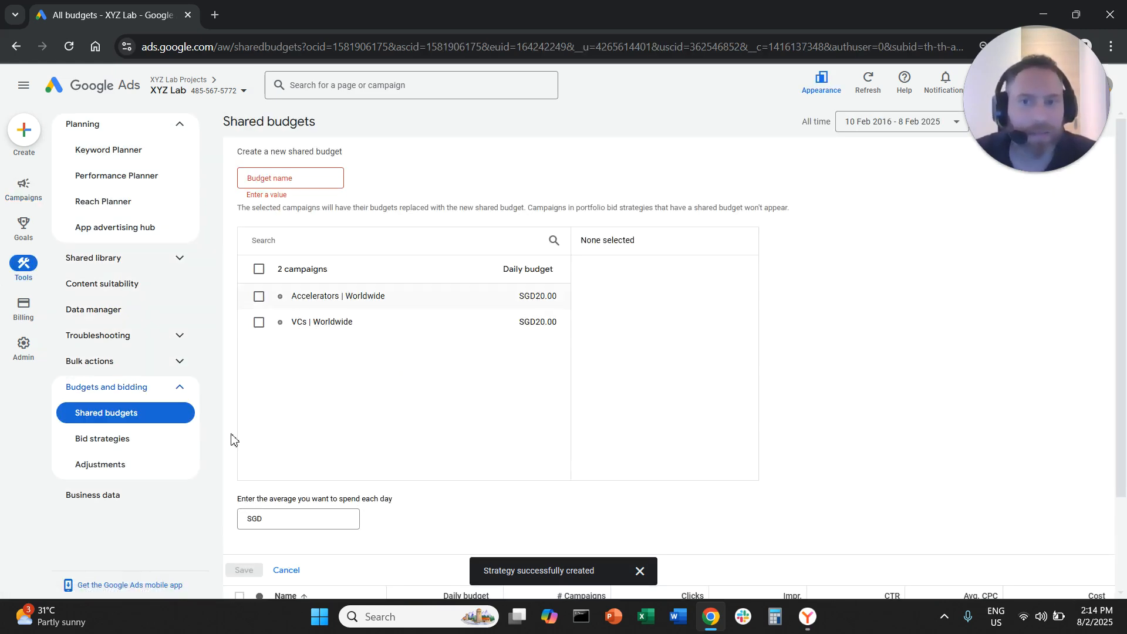
Start a new Target impression share portfolio bid strategy from the bid strategies page
left_click(121, 438)
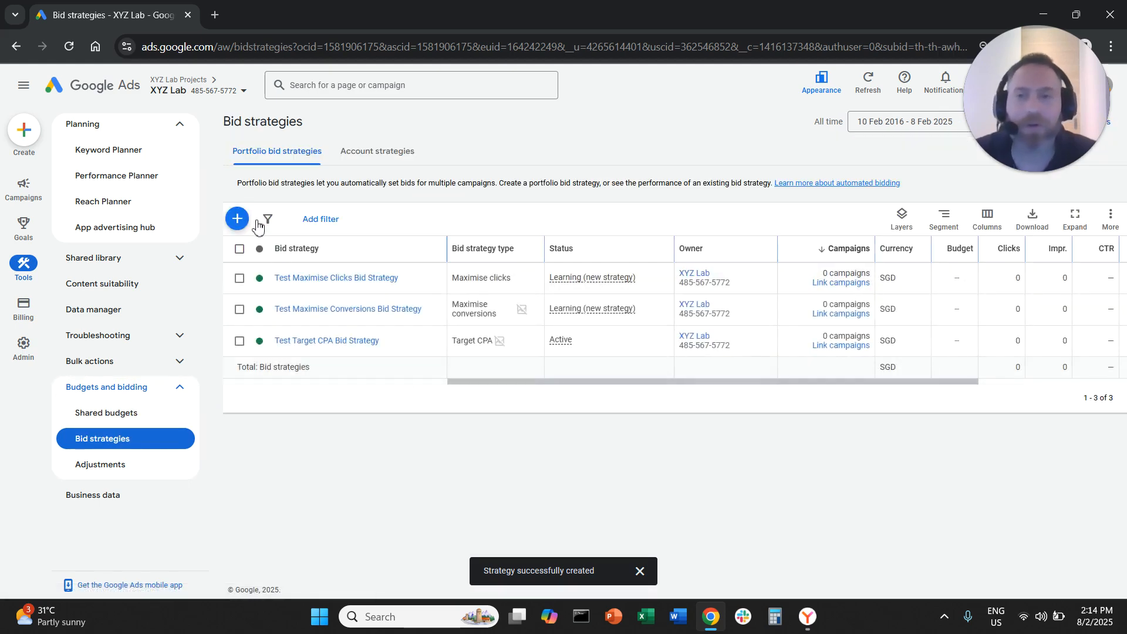
left_click(245, 224)
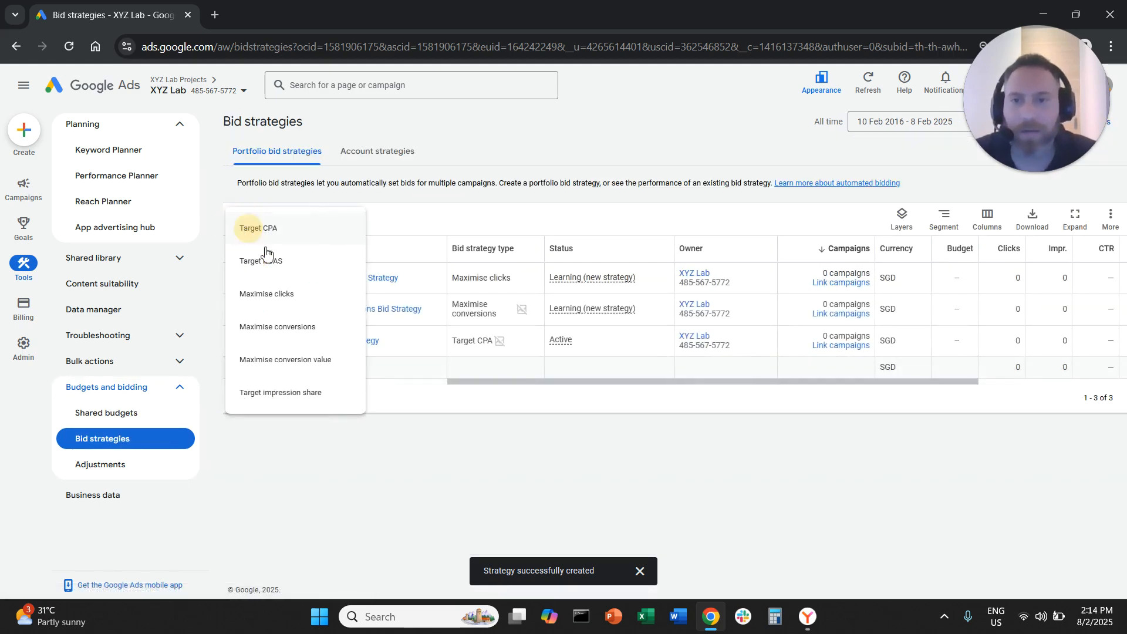
left_click(306, 393)
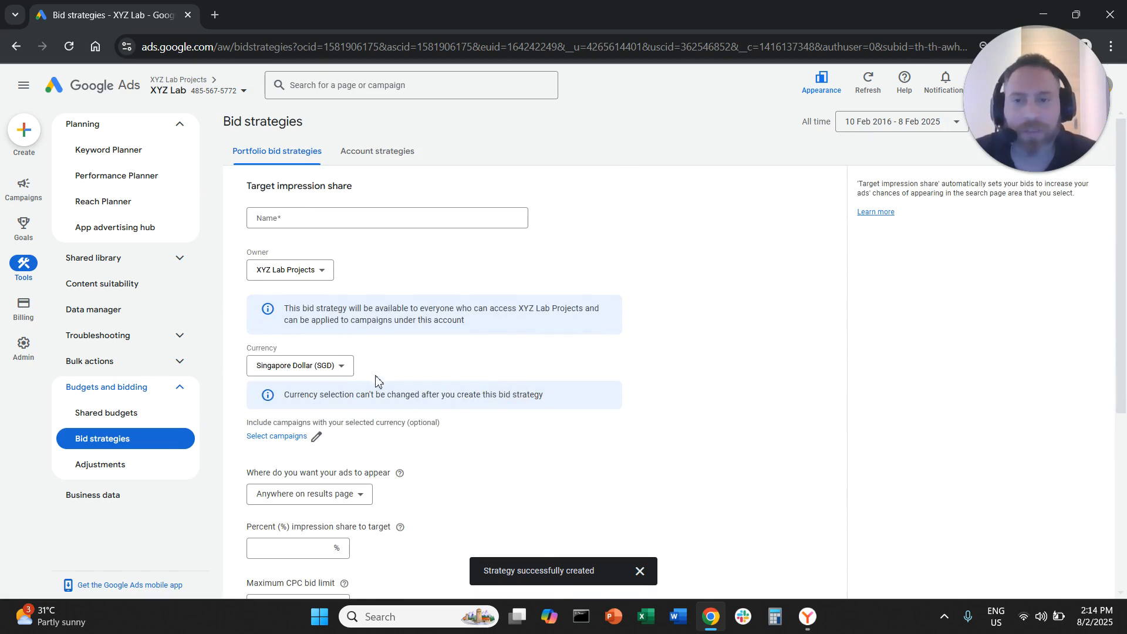
Keep the ad placement as Anywhere on results page and set the target impression share to 50%
scroll(376, 381, "down", 4)
left_click(359, 273)
left_click(306, 329)
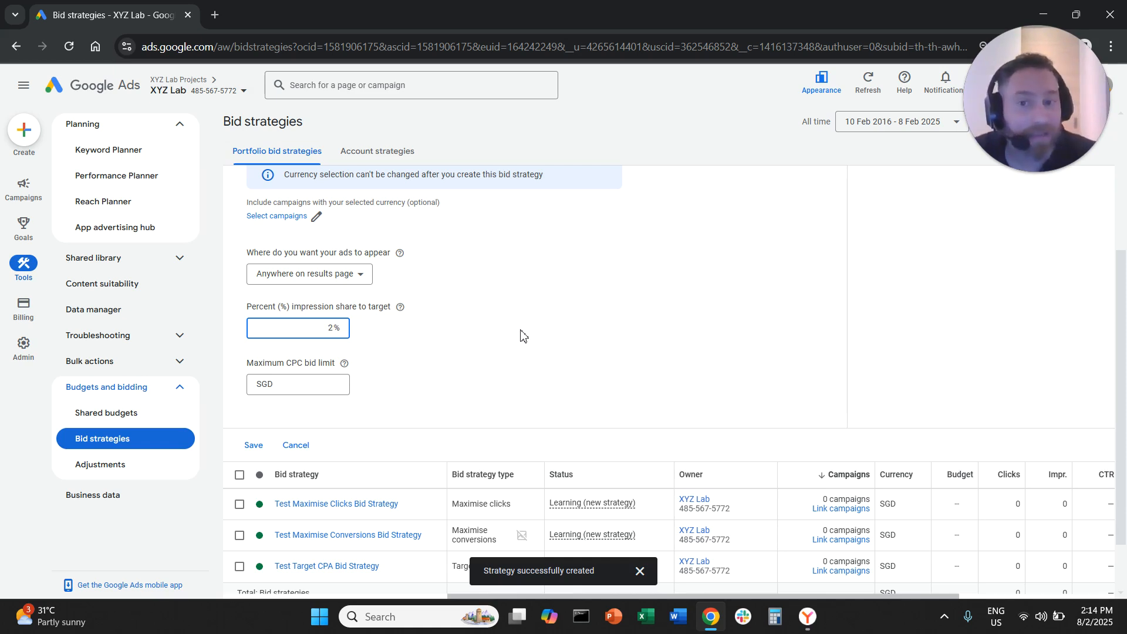
key("BackSpace")
type("100")
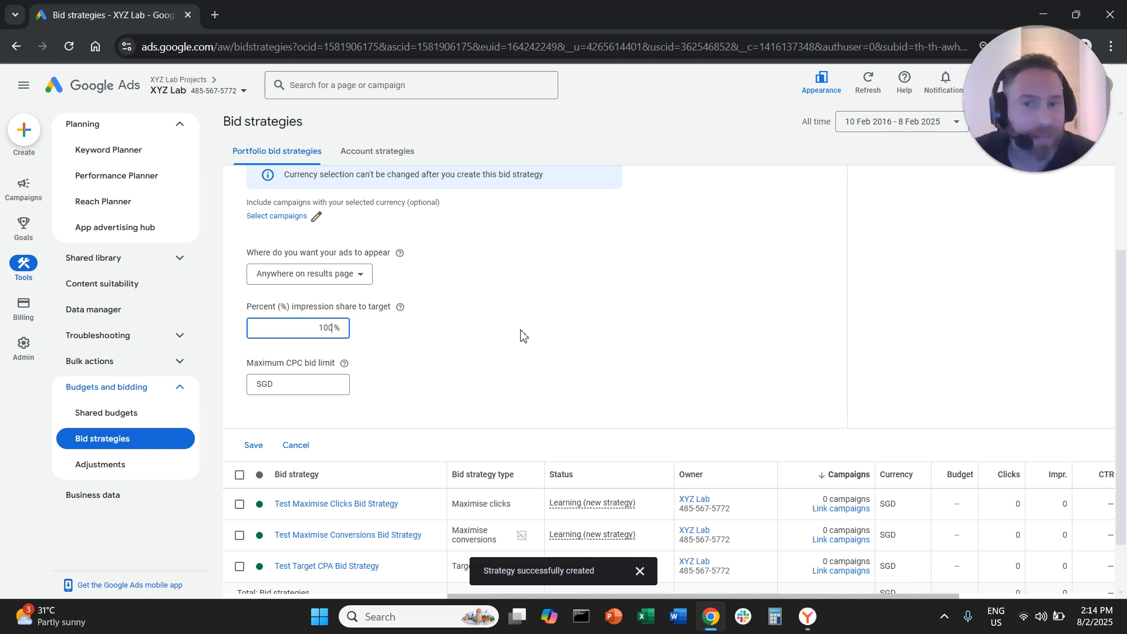
key("BackSpace")
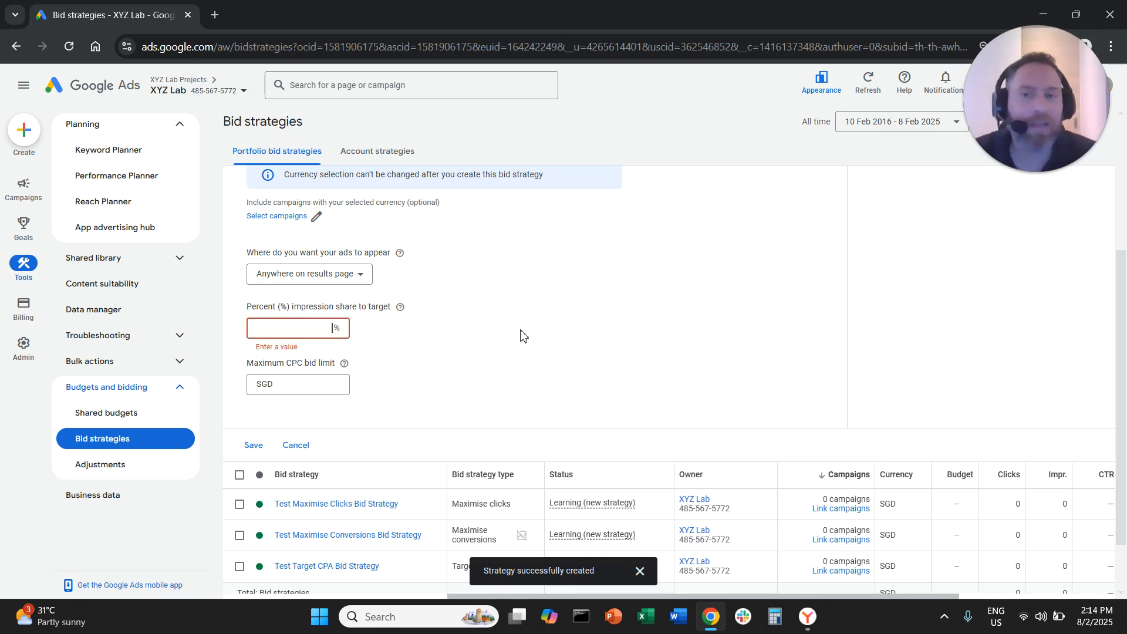
type("50")
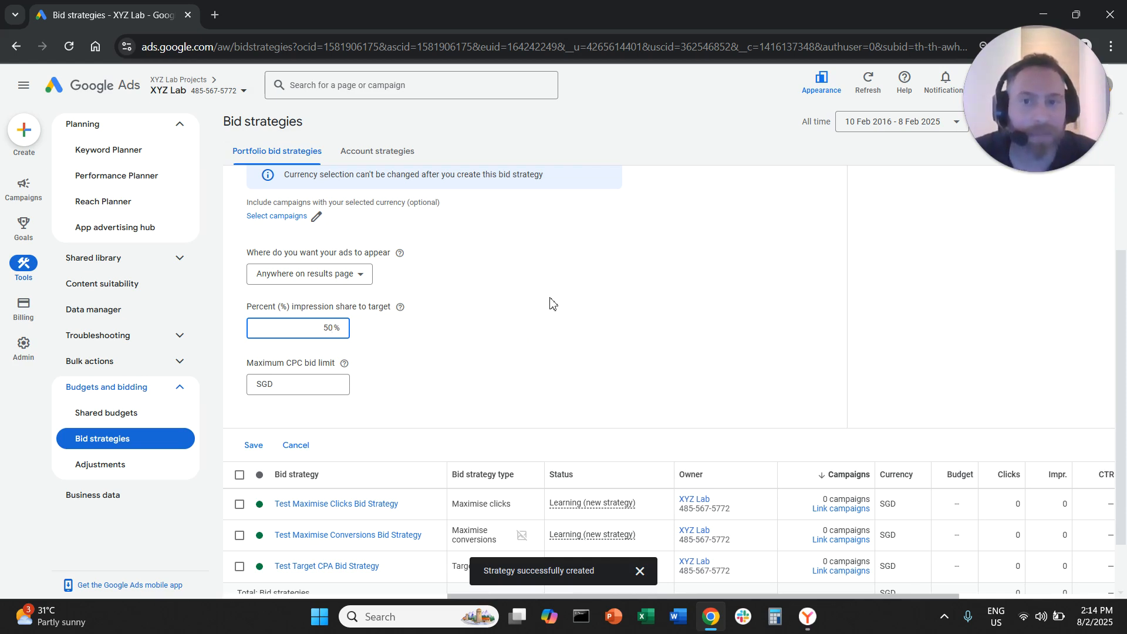
Set the maximum CPC bid limit of the Target impression share strategy to SGD 1.00
scroll(550, 306, "up", 1)
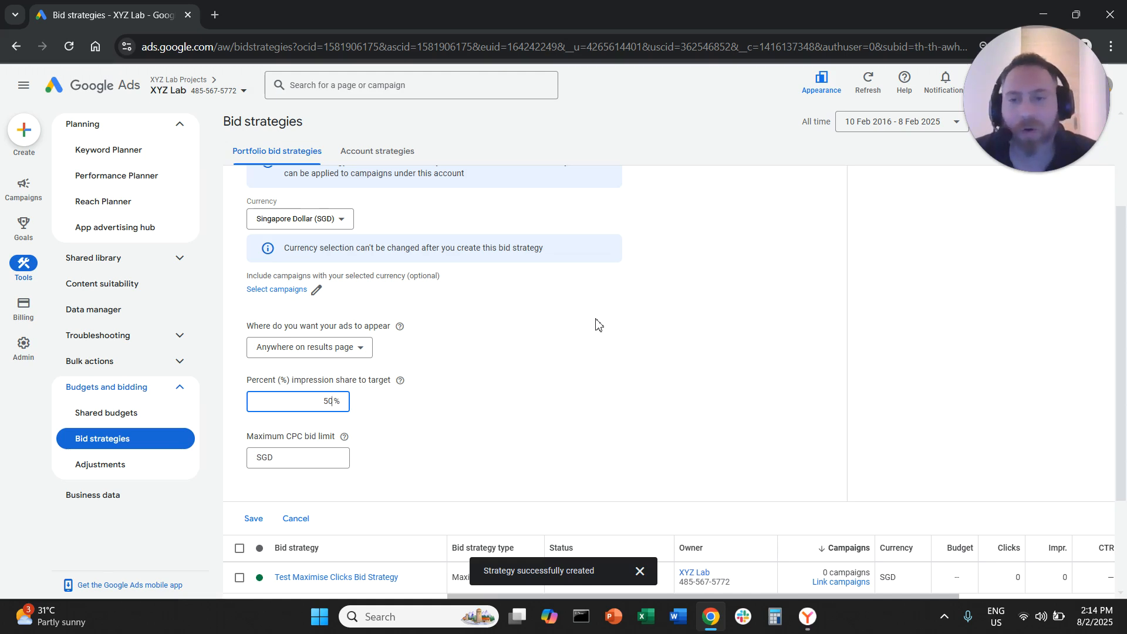
double_click(318, 487)
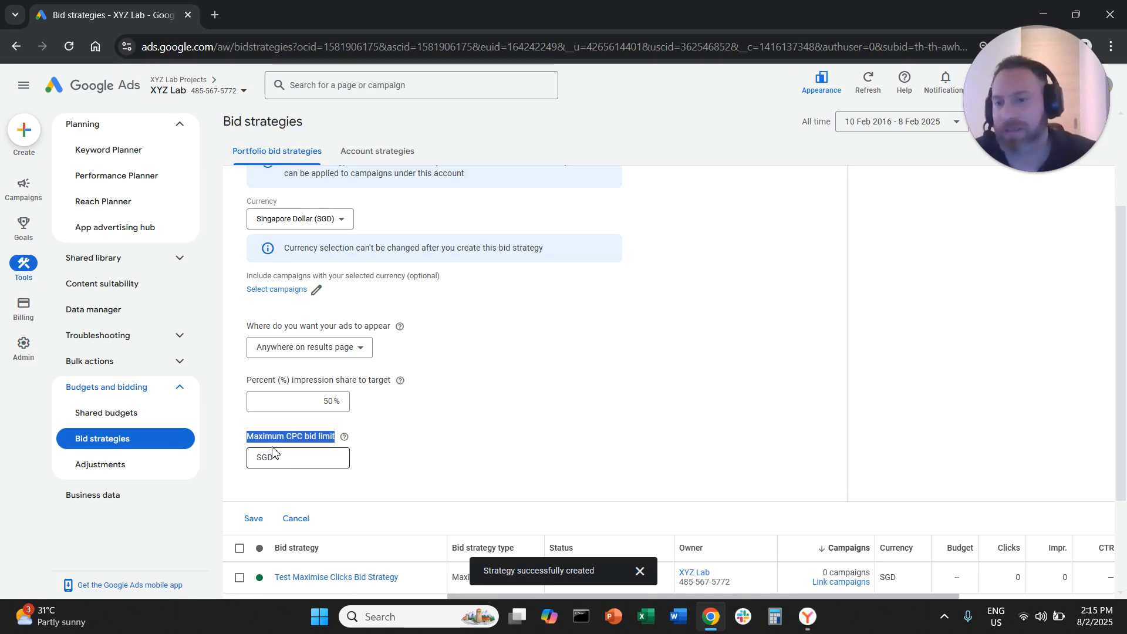
left_click(301, 463)
left_click(301, 462)
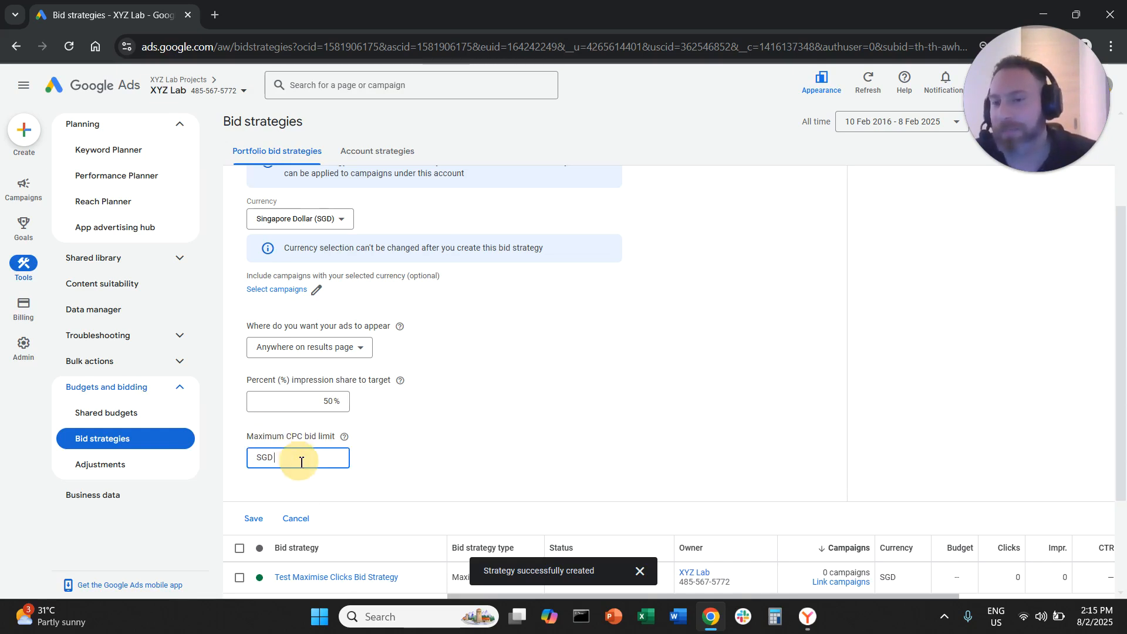
type("1")
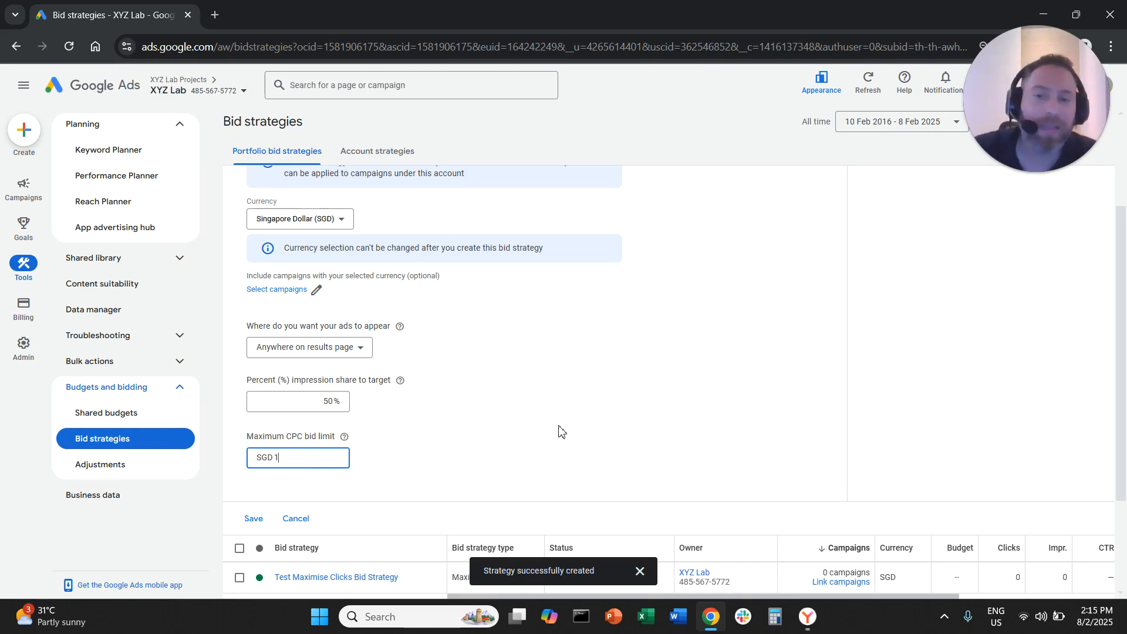
left_click(569, 415)
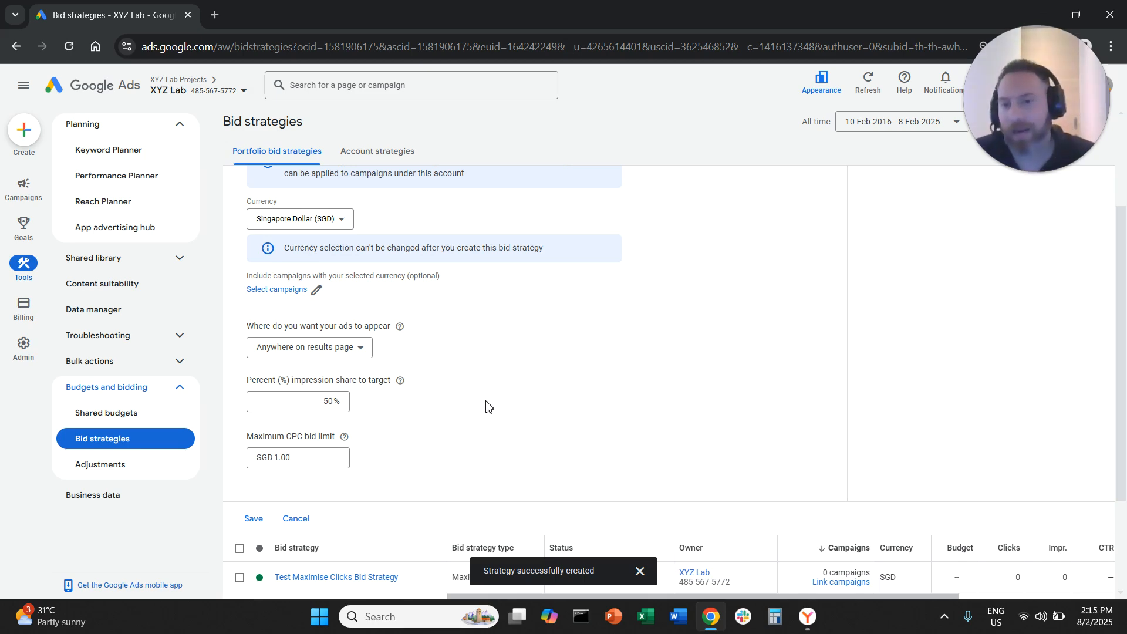
Change the ad placement to Absolute top of results page with a target impression share of 100%
scroll(629, 402, "up", 3)
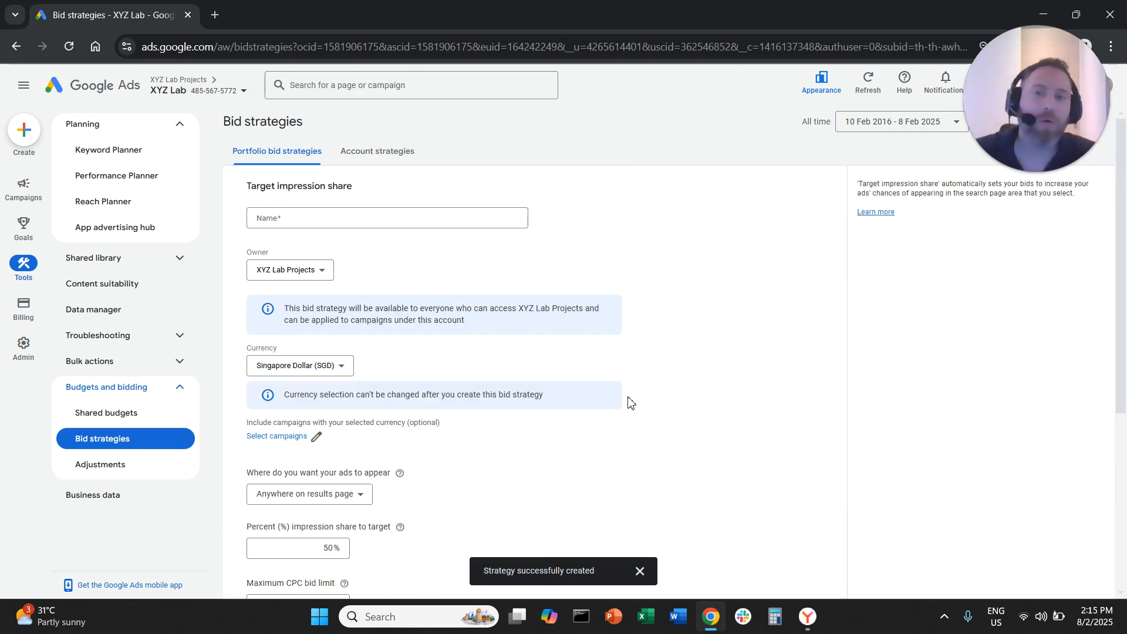
scroll(631, 404, "down", 1)
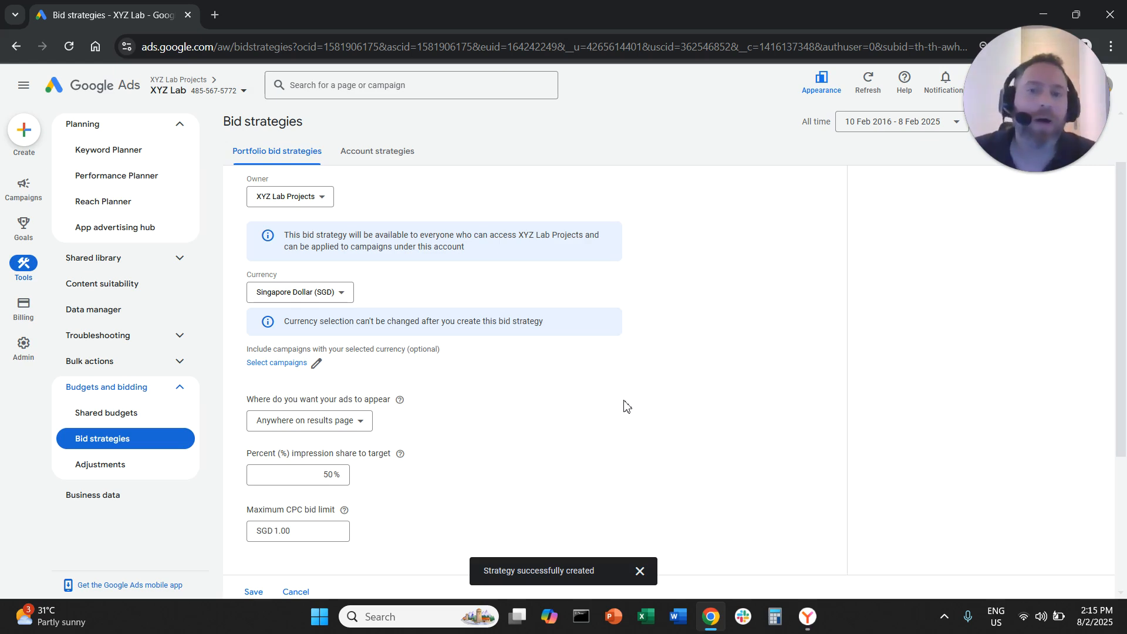
left_click(300, 426)
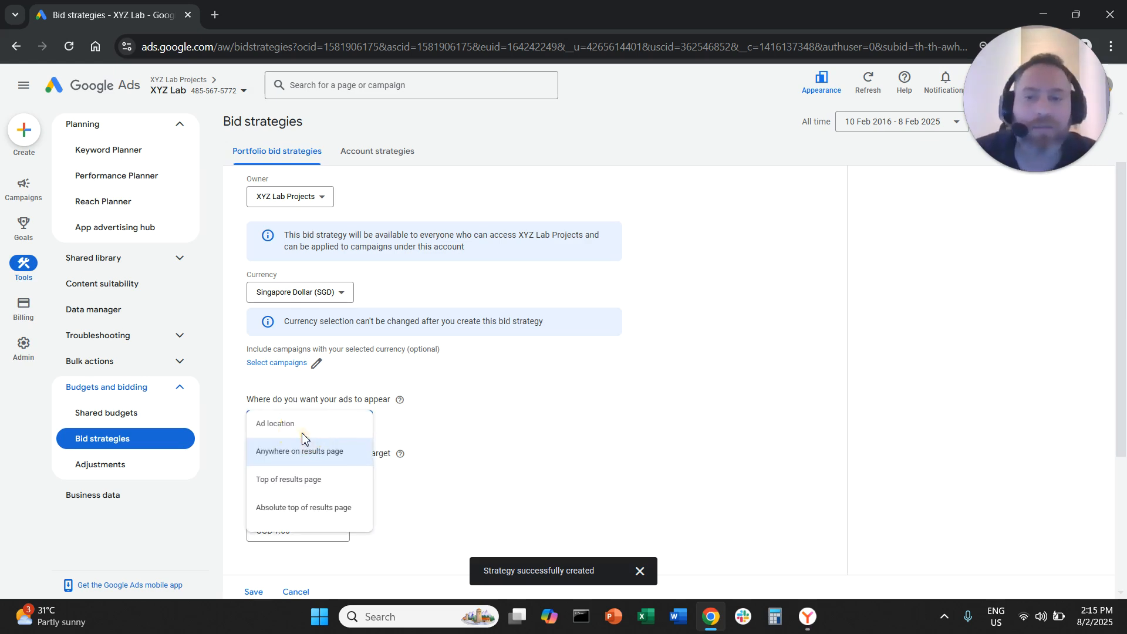
left_click(276, 516)
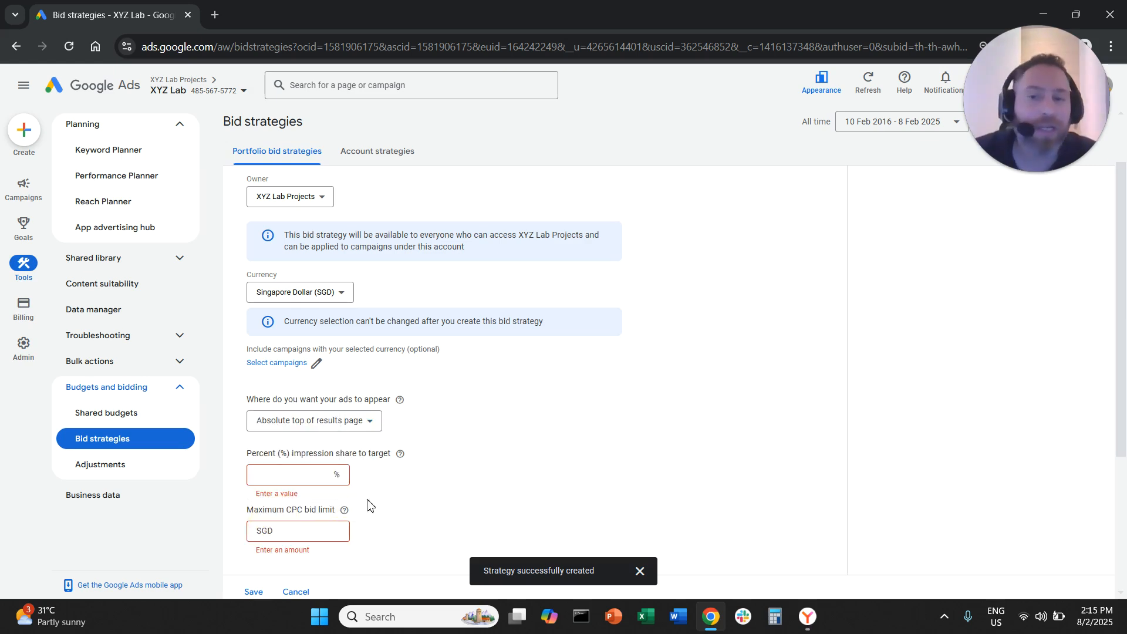
left_click(302, 483)
type("100")
left_click(546, 457)
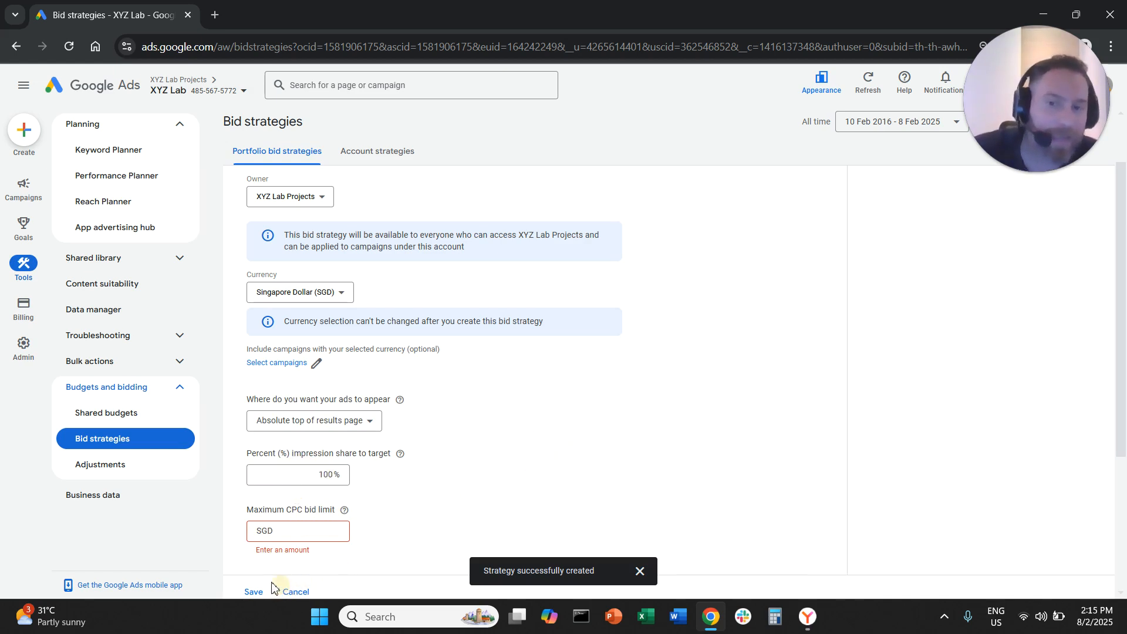
Enter a maximum CPC bid limit of SGD 1.00 for the absolute top placement
left_click(306, 537)
type("1")
left_click(470, 515)
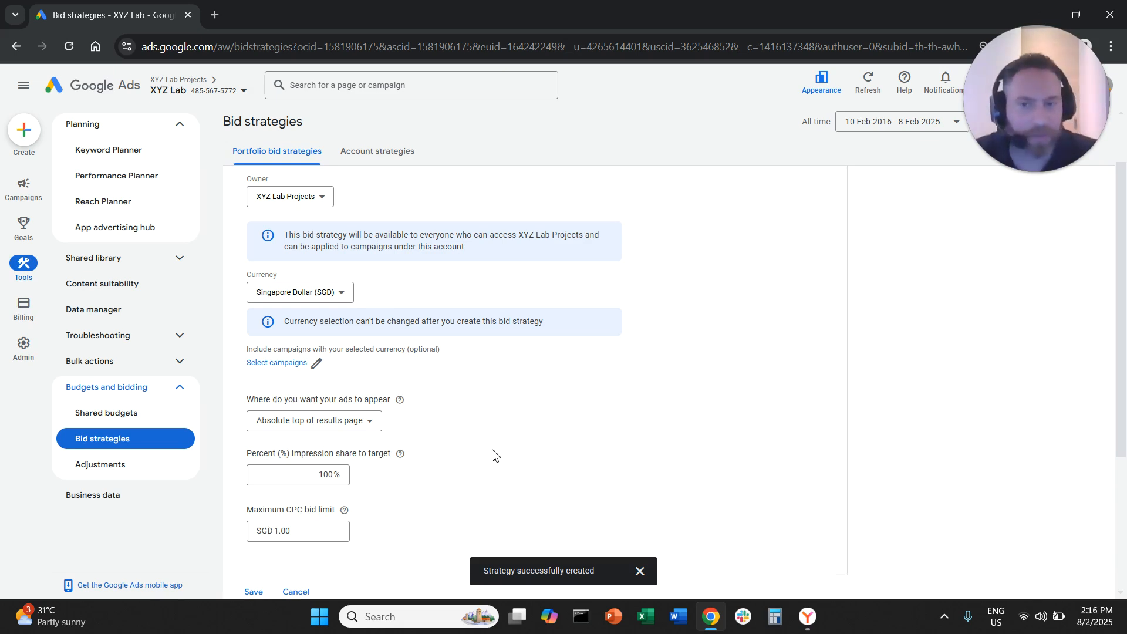
Change the ad placement to Top of results page with a target impression share of 80%
left_click(333, 429)
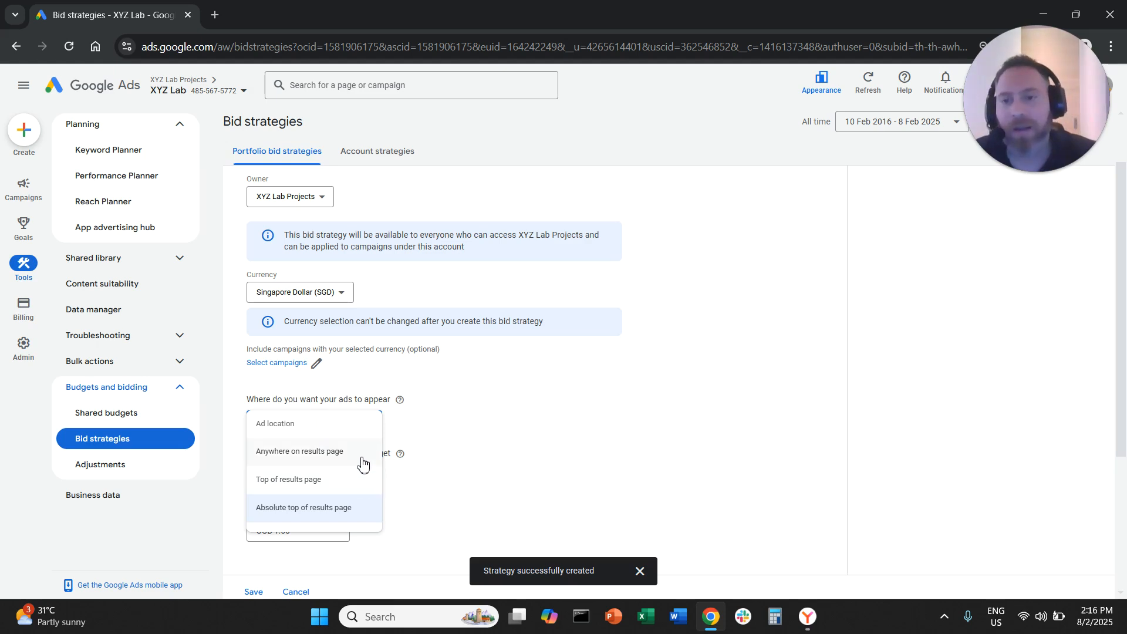
left_click(348, 487)
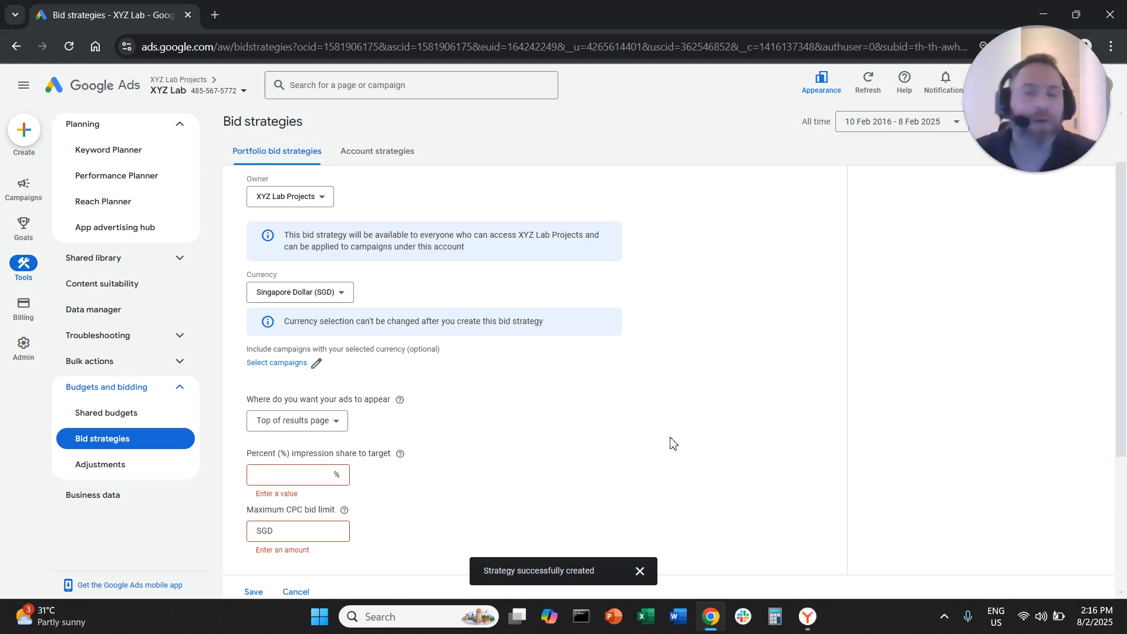
left_click(327, 478)
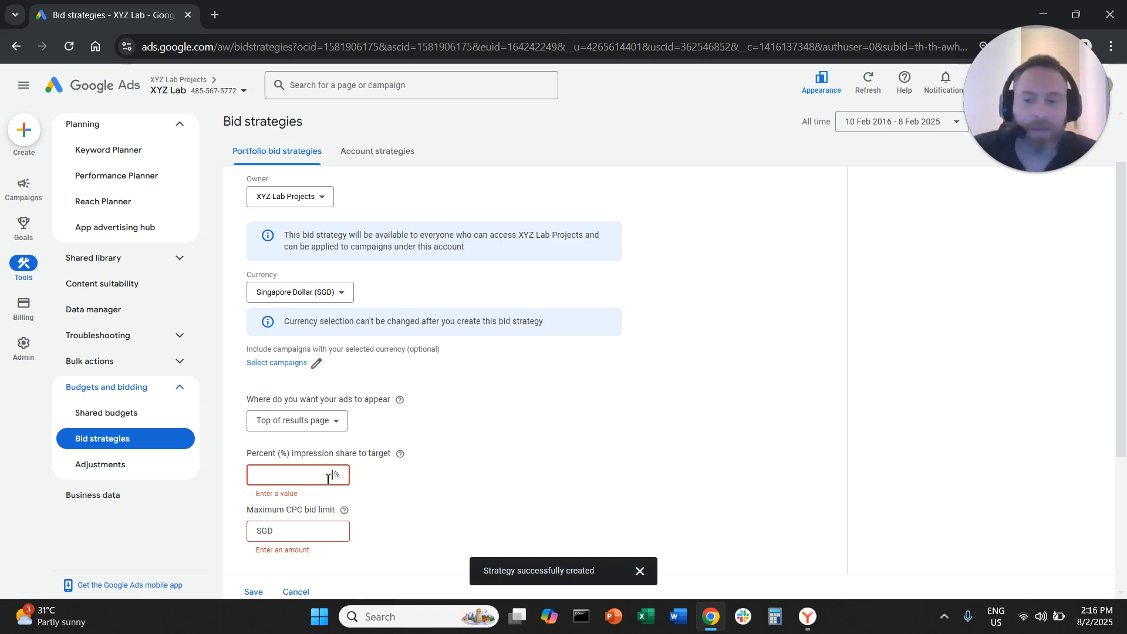
type("80")
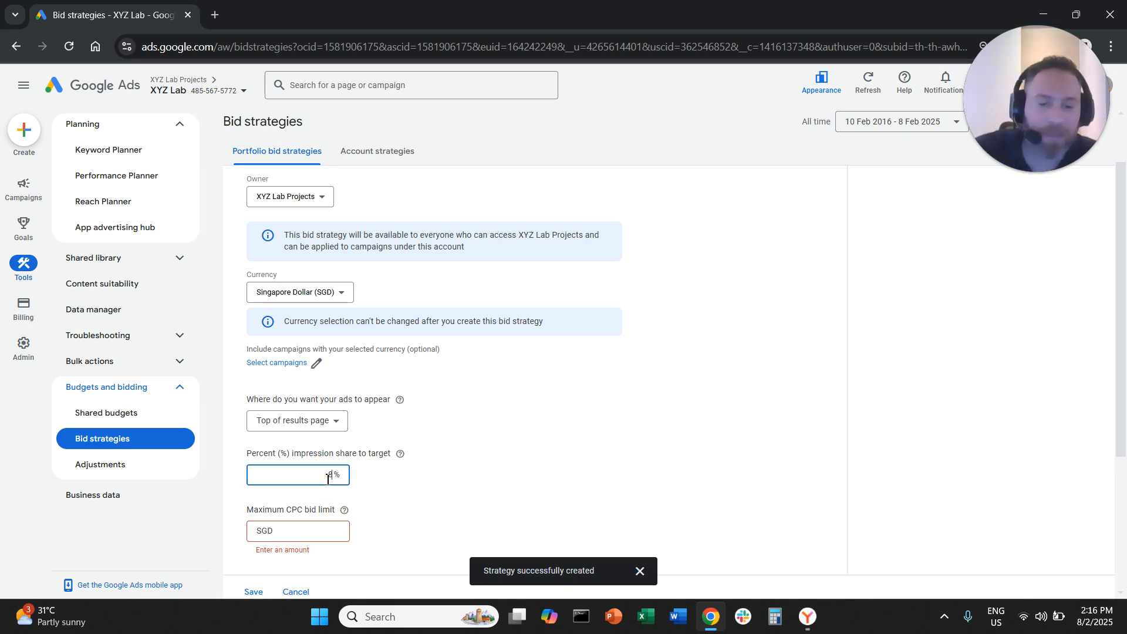
Set the maximum CPC bid limit for the top of results page placement to SGD 2.00
left_click(312, 533)
type("2")
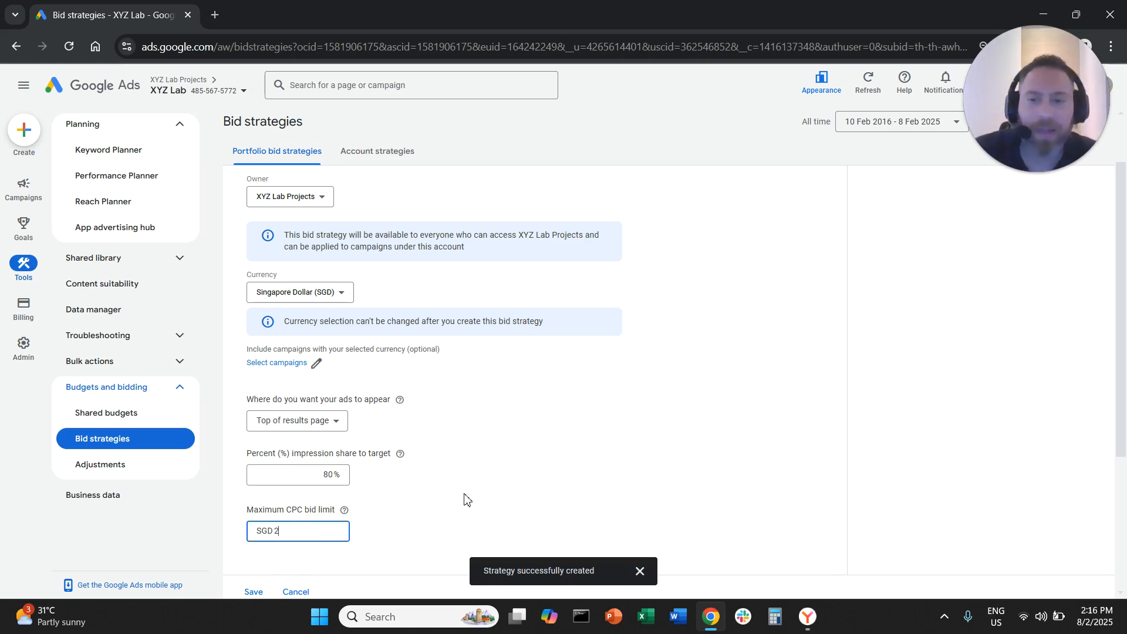
left_click(549, 456)
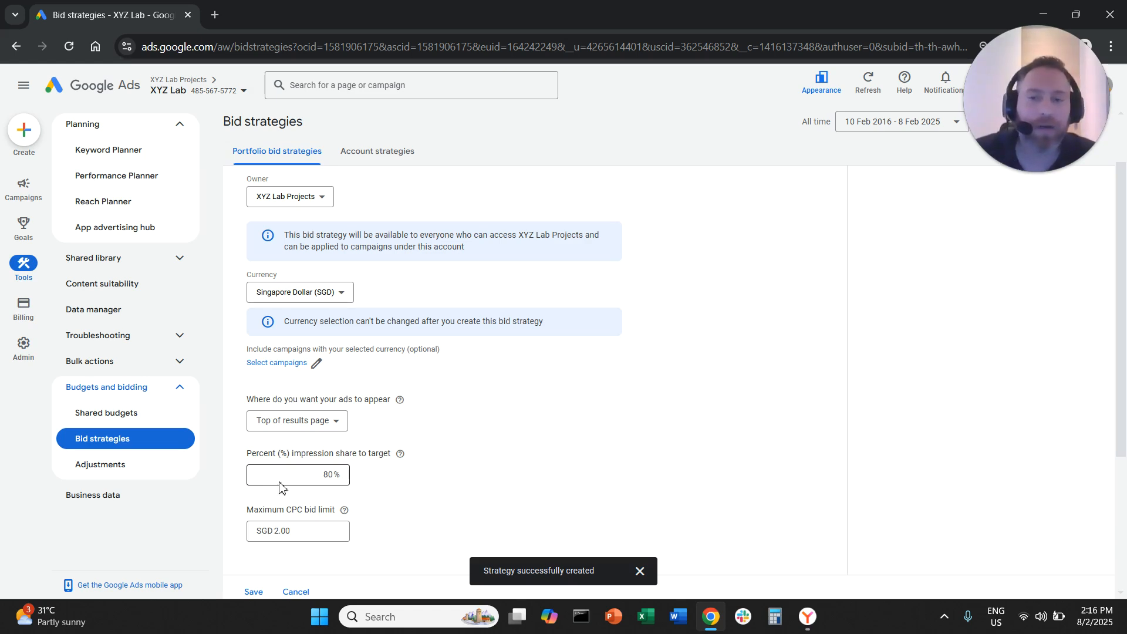
double_click(340, 475)
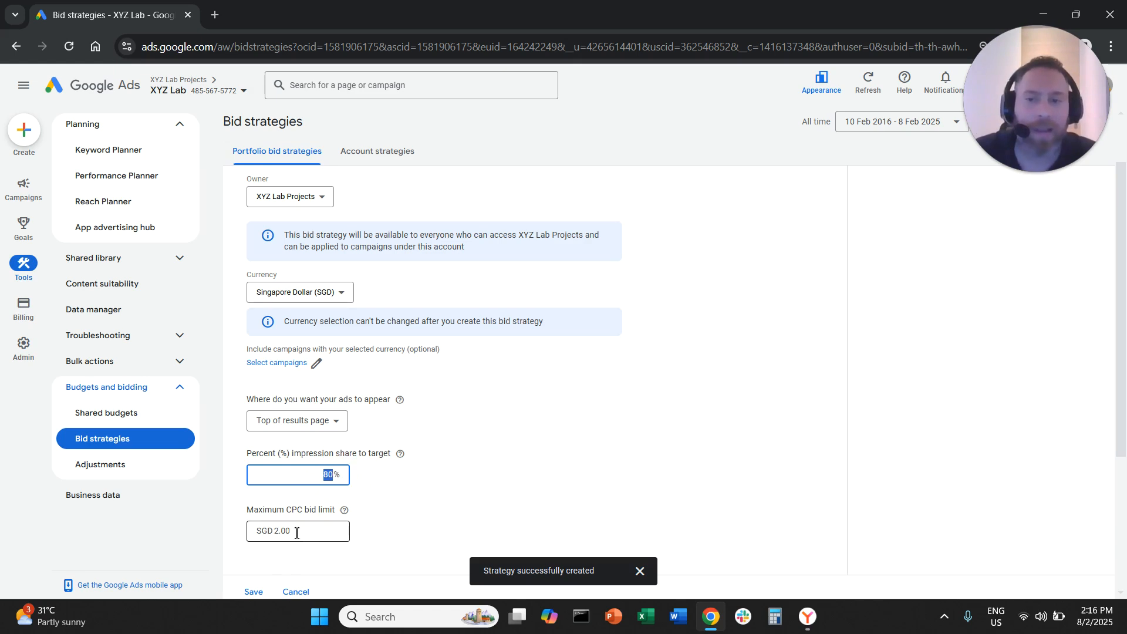
left_click_drag(295, 533, 268, 534)
left_click(536, 467)
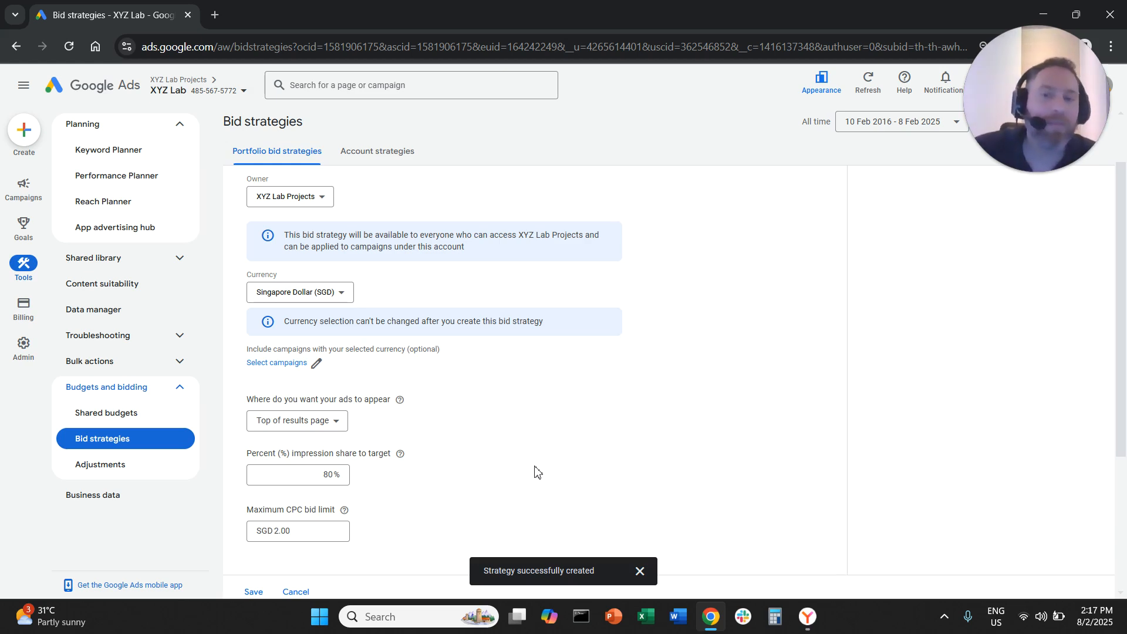
Lower the target impression share for the top of results page placement to 30%
left_click_drag(324, 474, 353, 476)
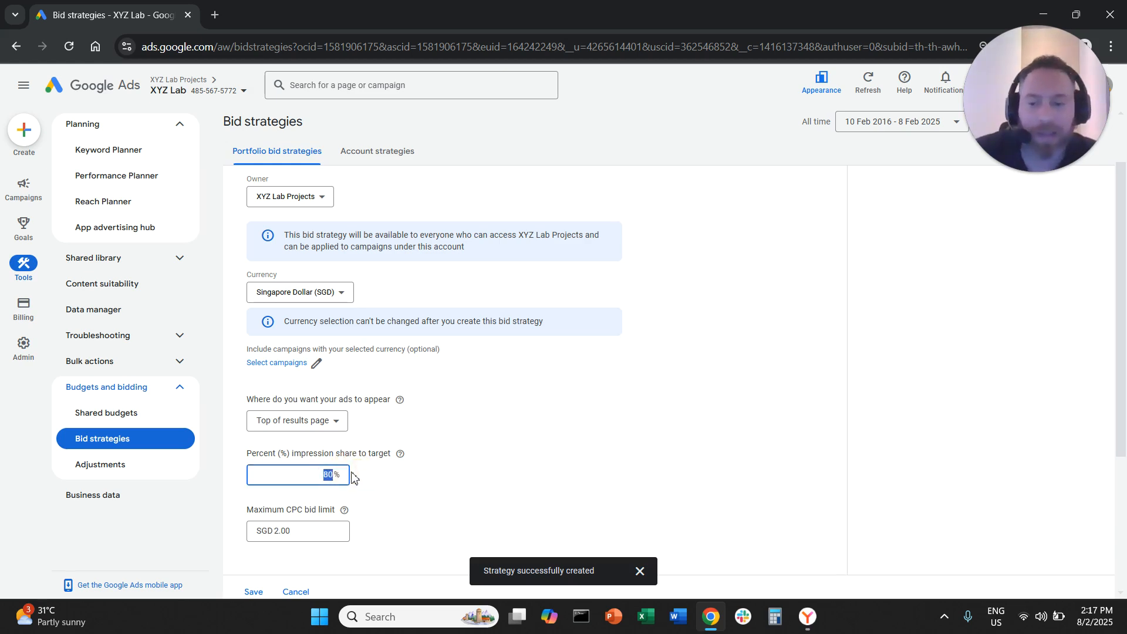
type("30")
left_click(586, 441)
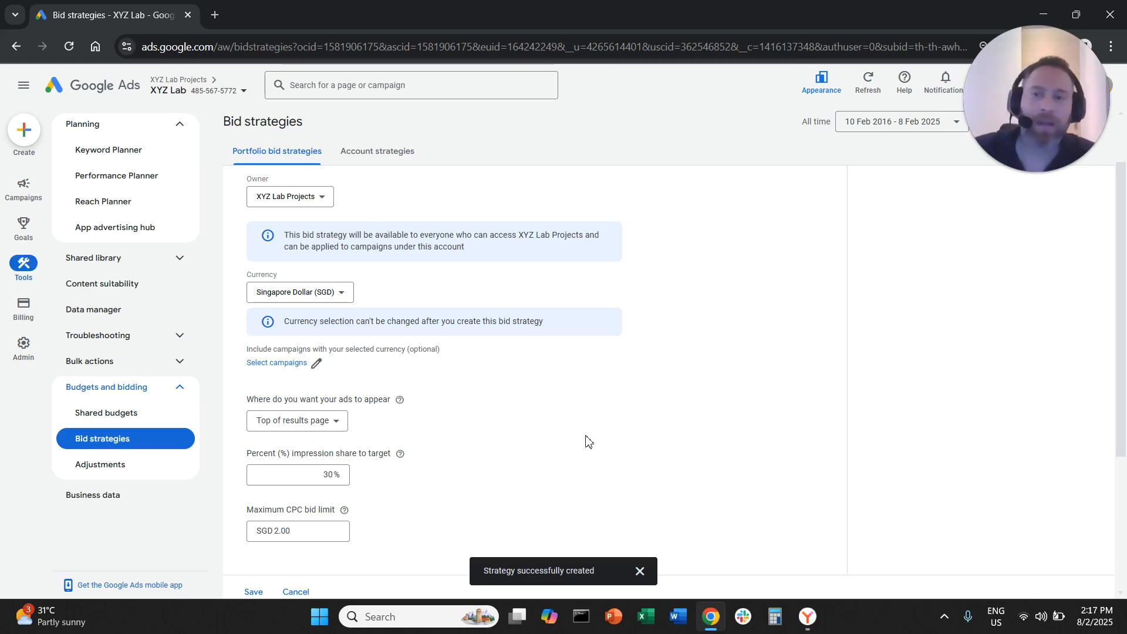
scroll(589, 443, "up", 1)
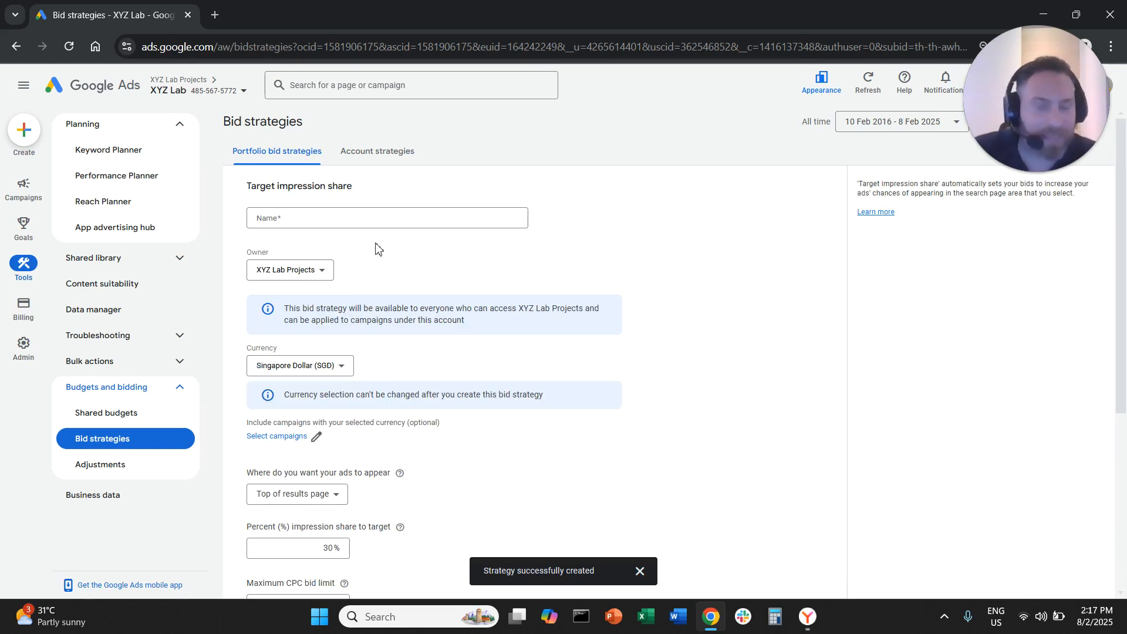